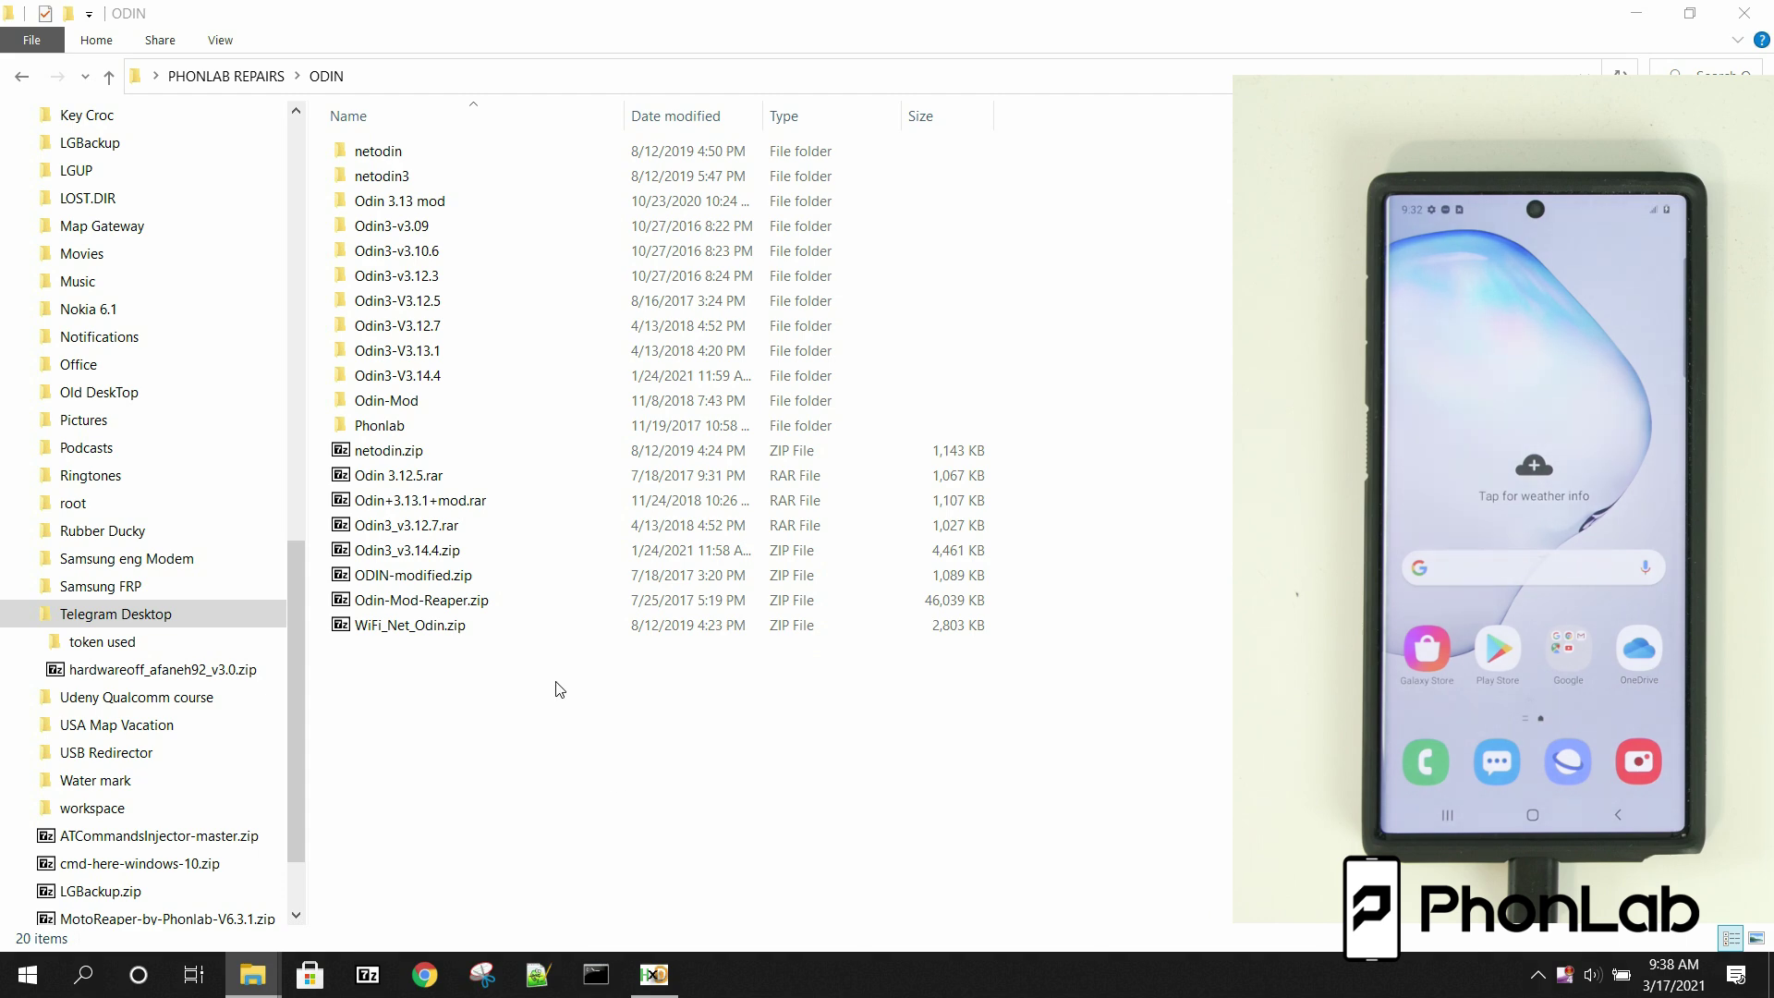
Step: Open the Odin3-V3.14.4 folder and launch Odin3_v3.14.4.exe
double_click(402, 386)
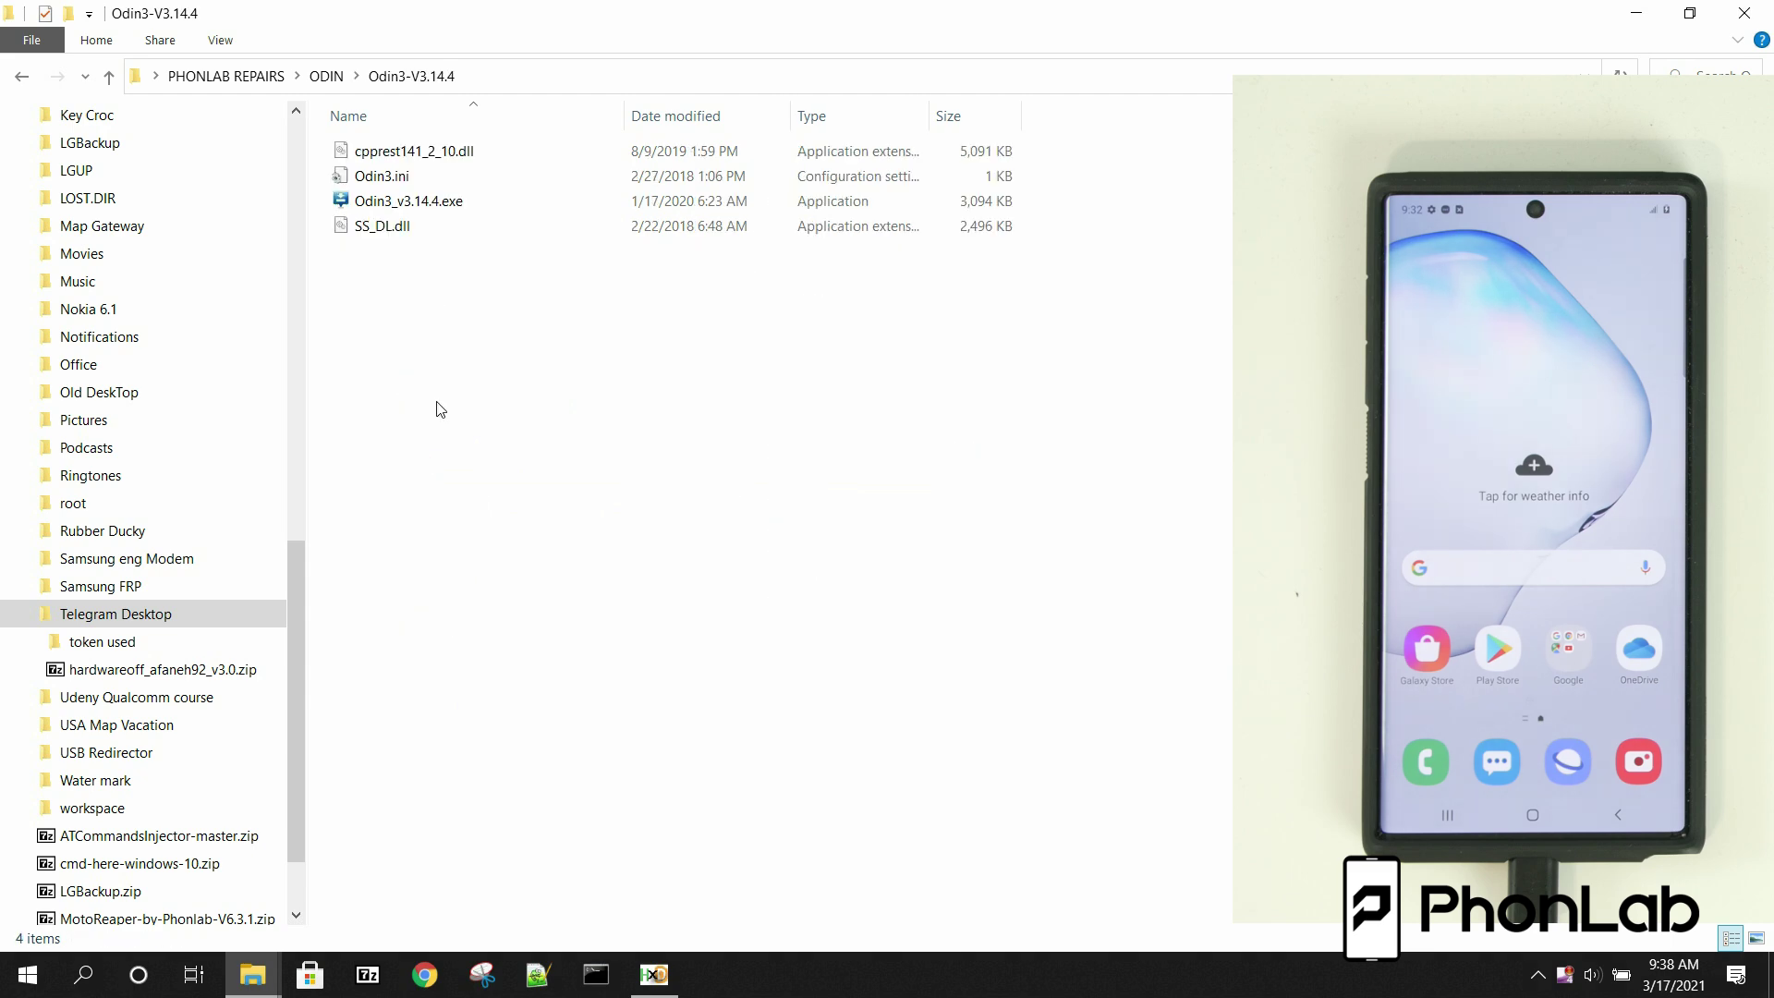
double_click(424, 203)
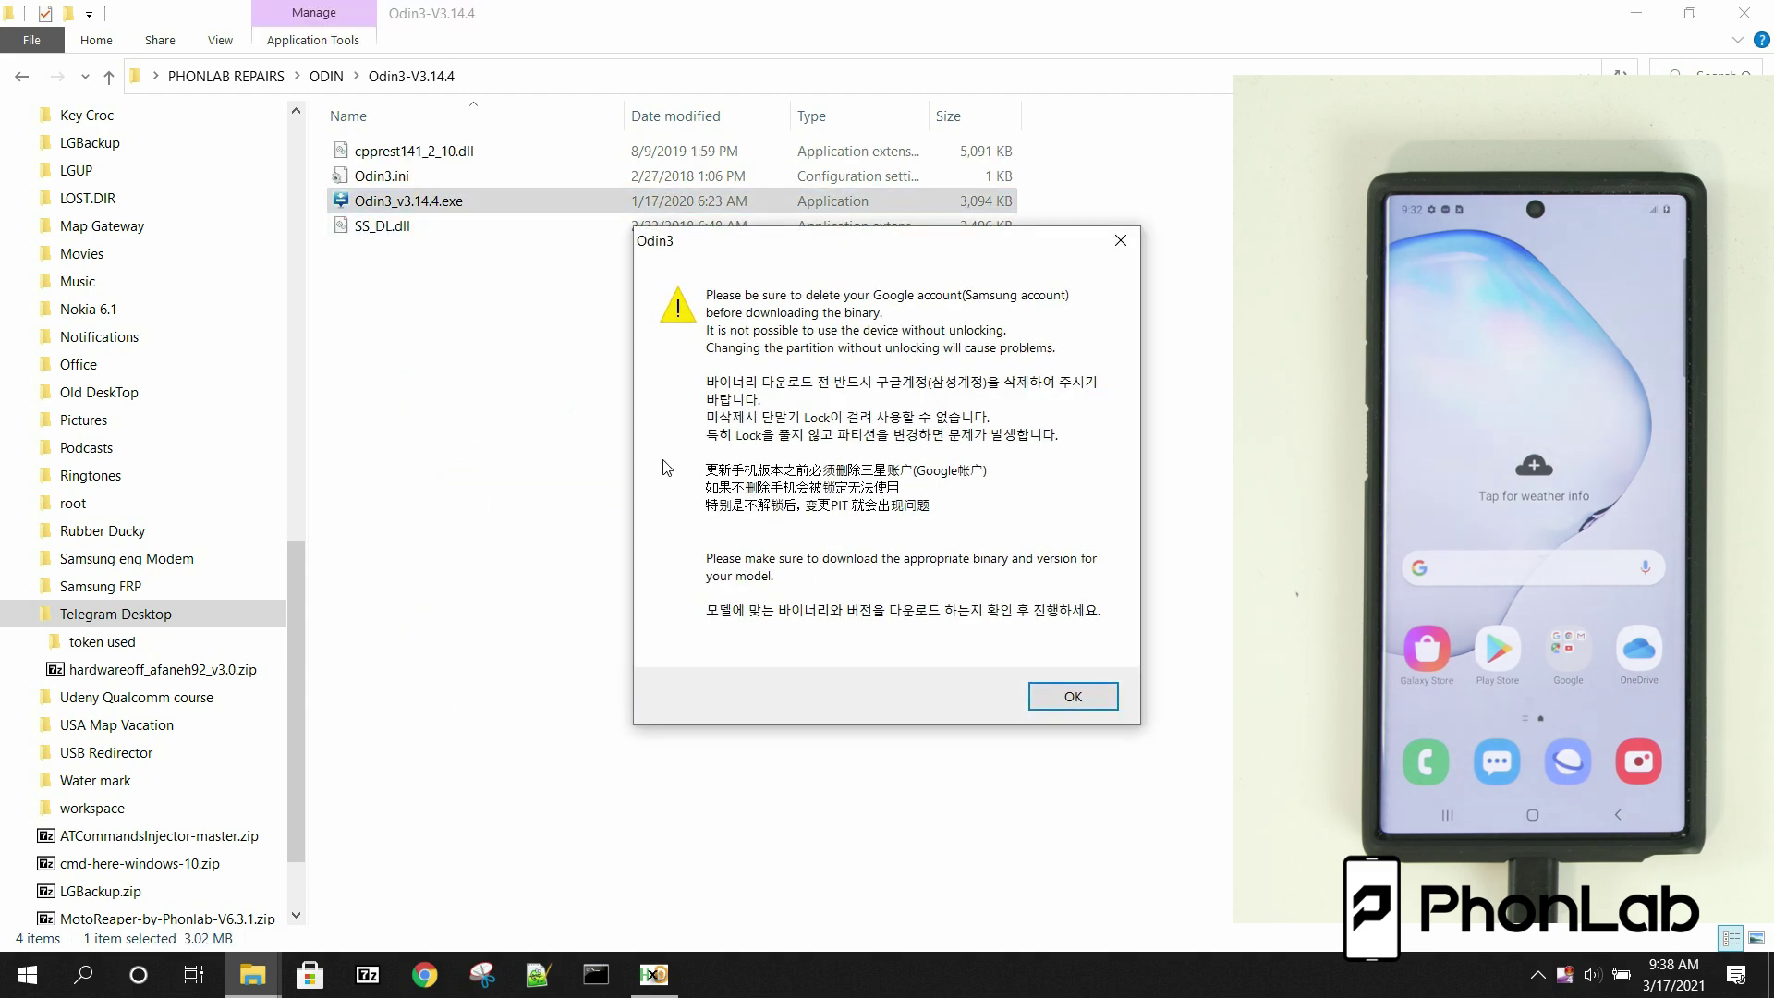
Step: Dismiss Odin's warning and load the MODE_CUSTOM_KERNEL token TAR from Tokens > bootloader unlock into AP
left_click(1058, 695)
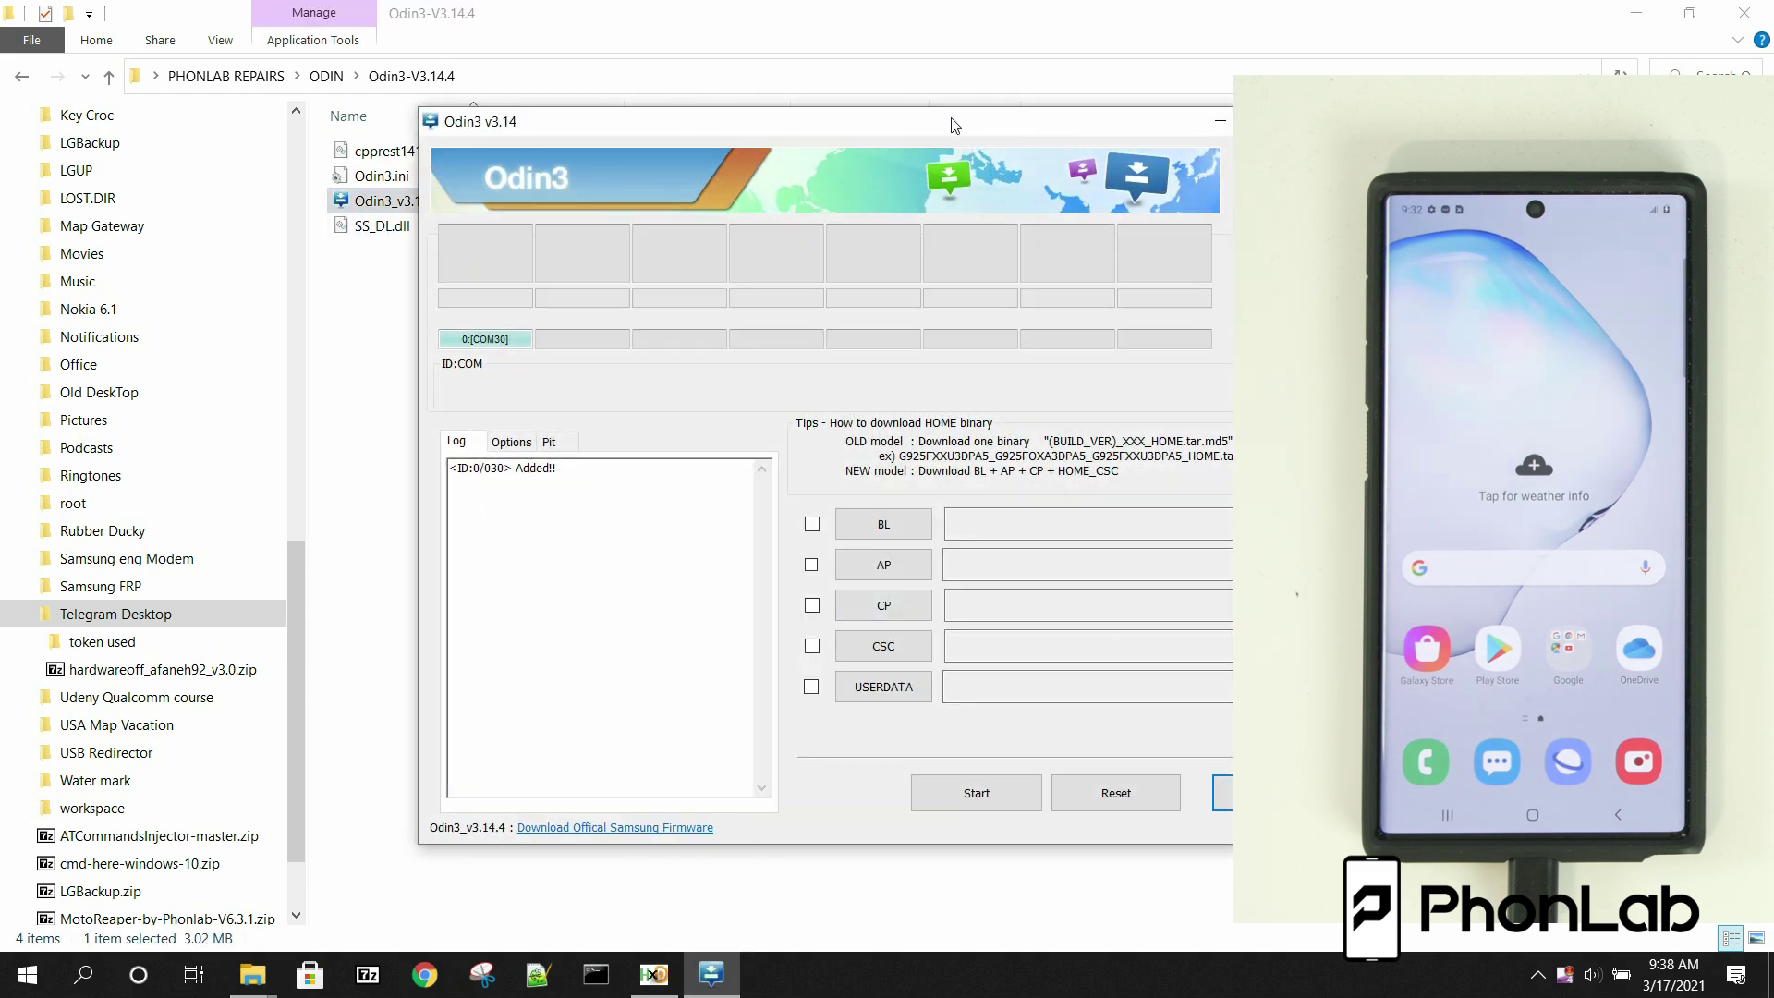
left_click_drag(958, 131, 534, 112)
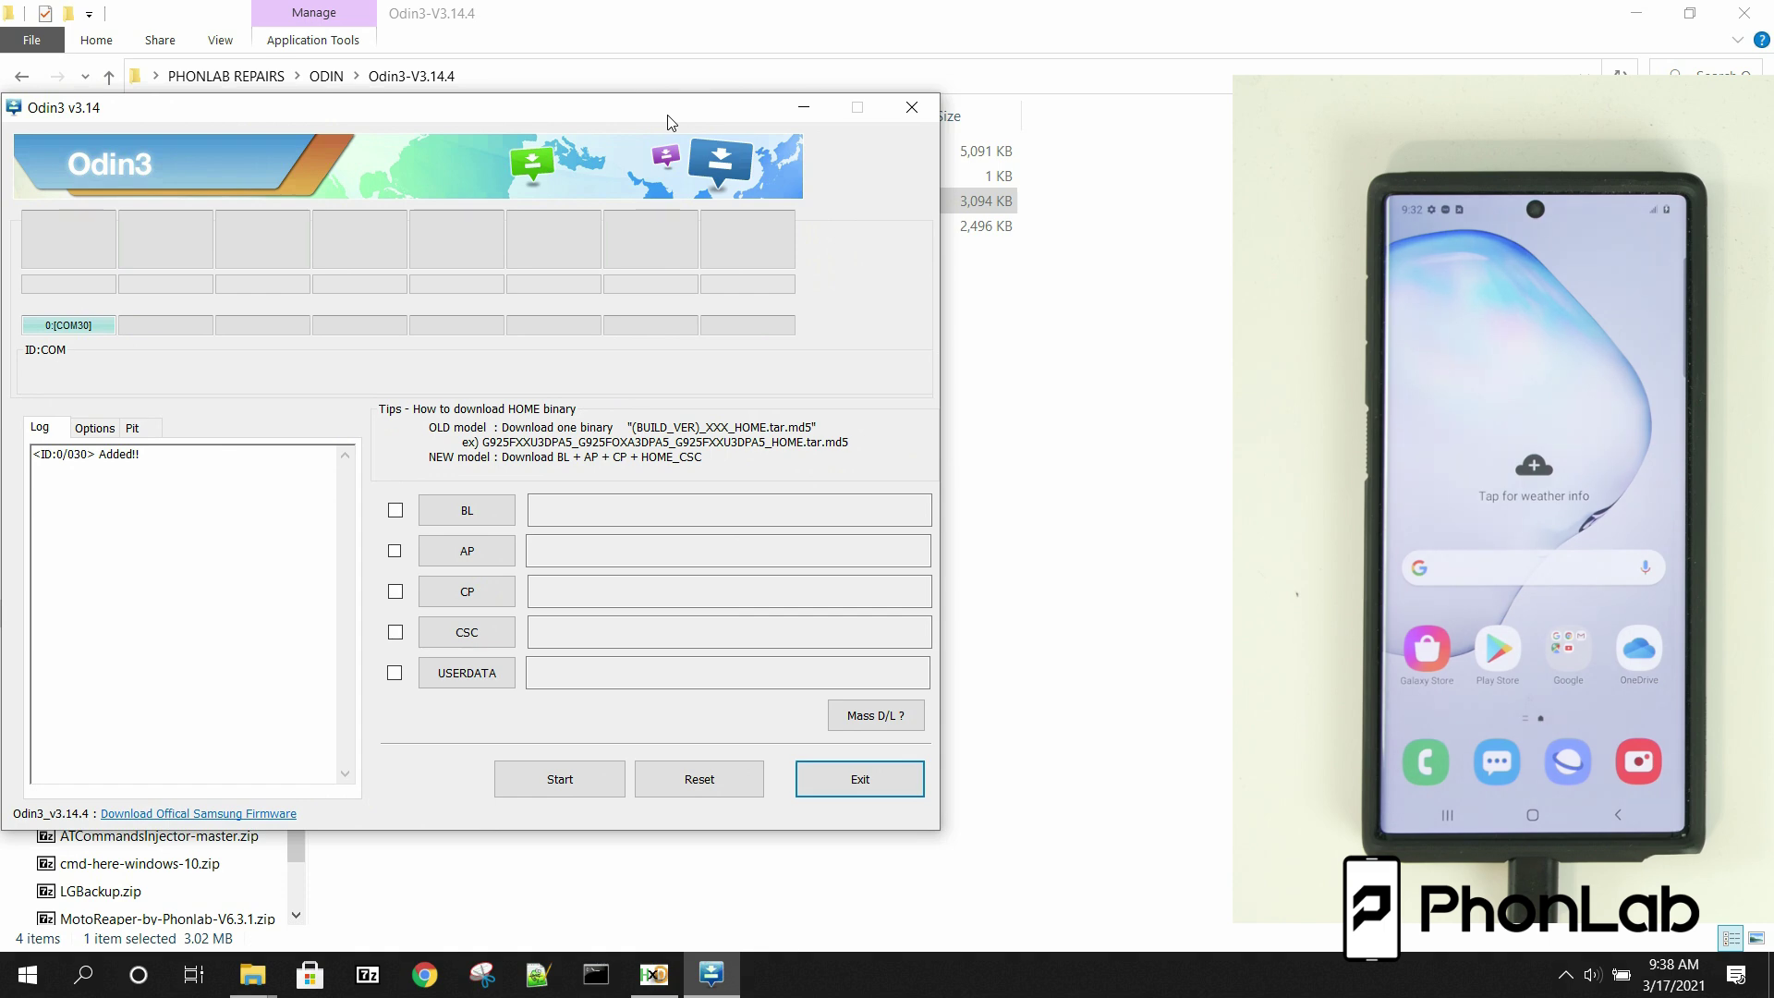
left_click(477, 556)
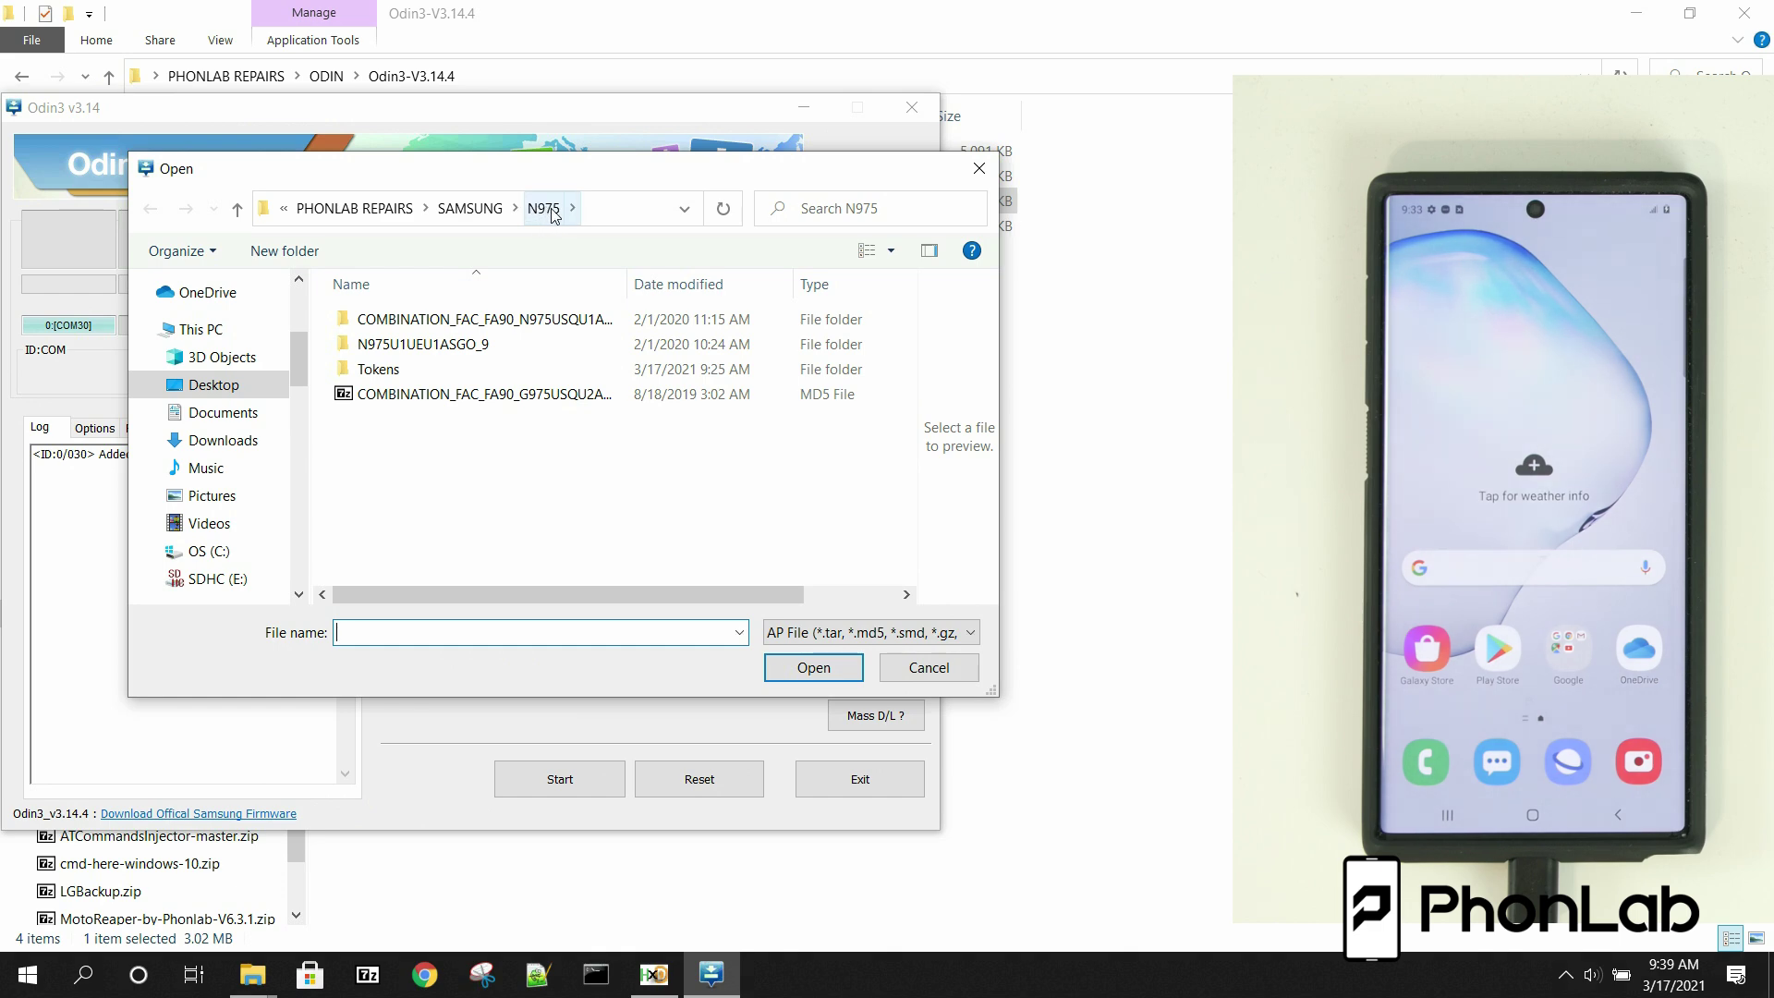
double_click(381, 371)
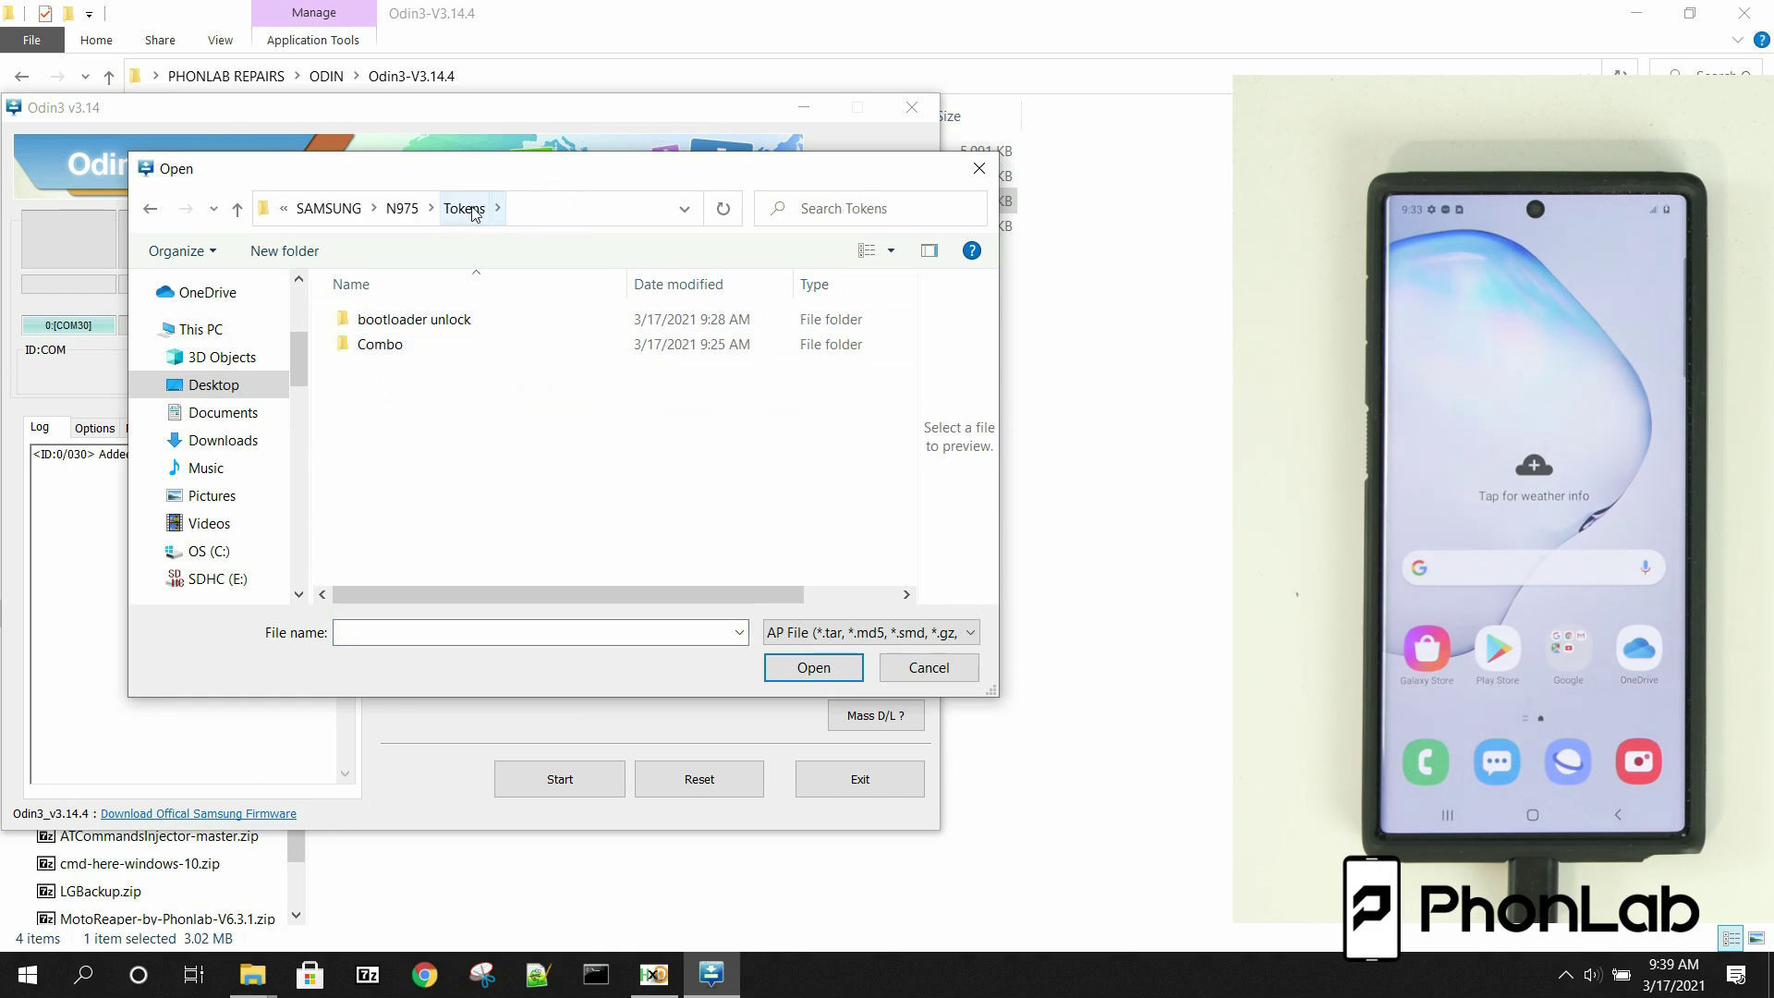
double_click(413, 325)
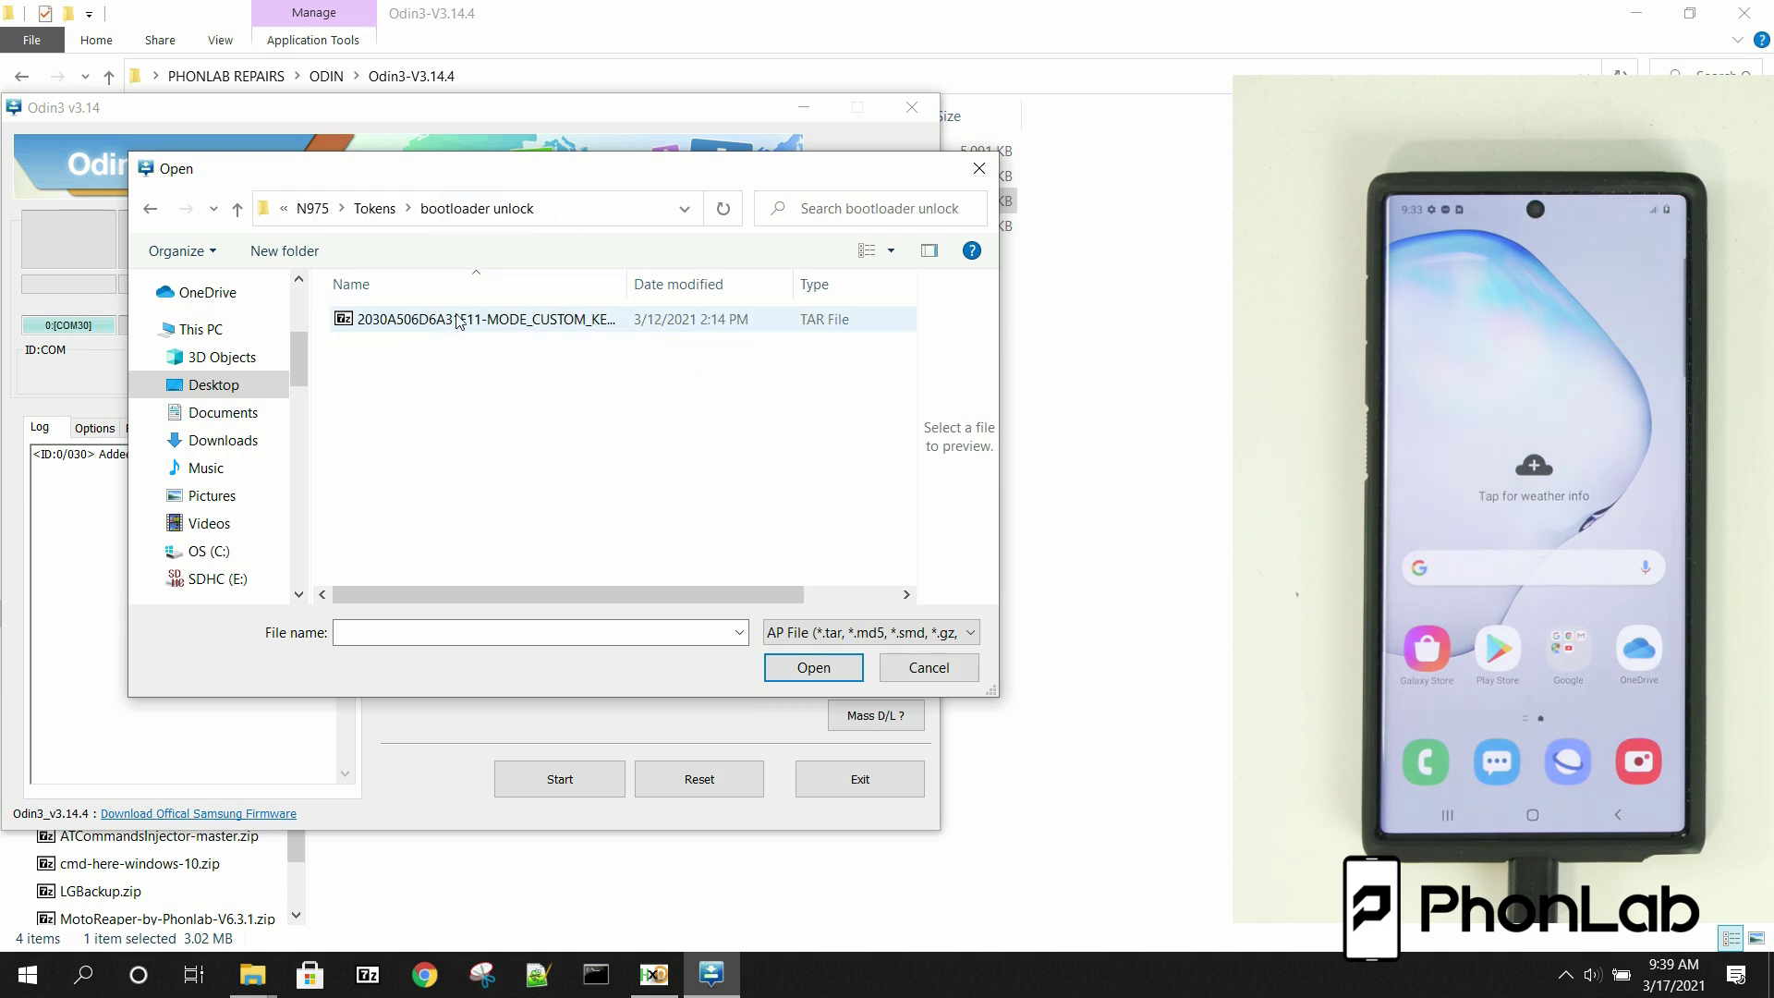
left_click(416, 323)
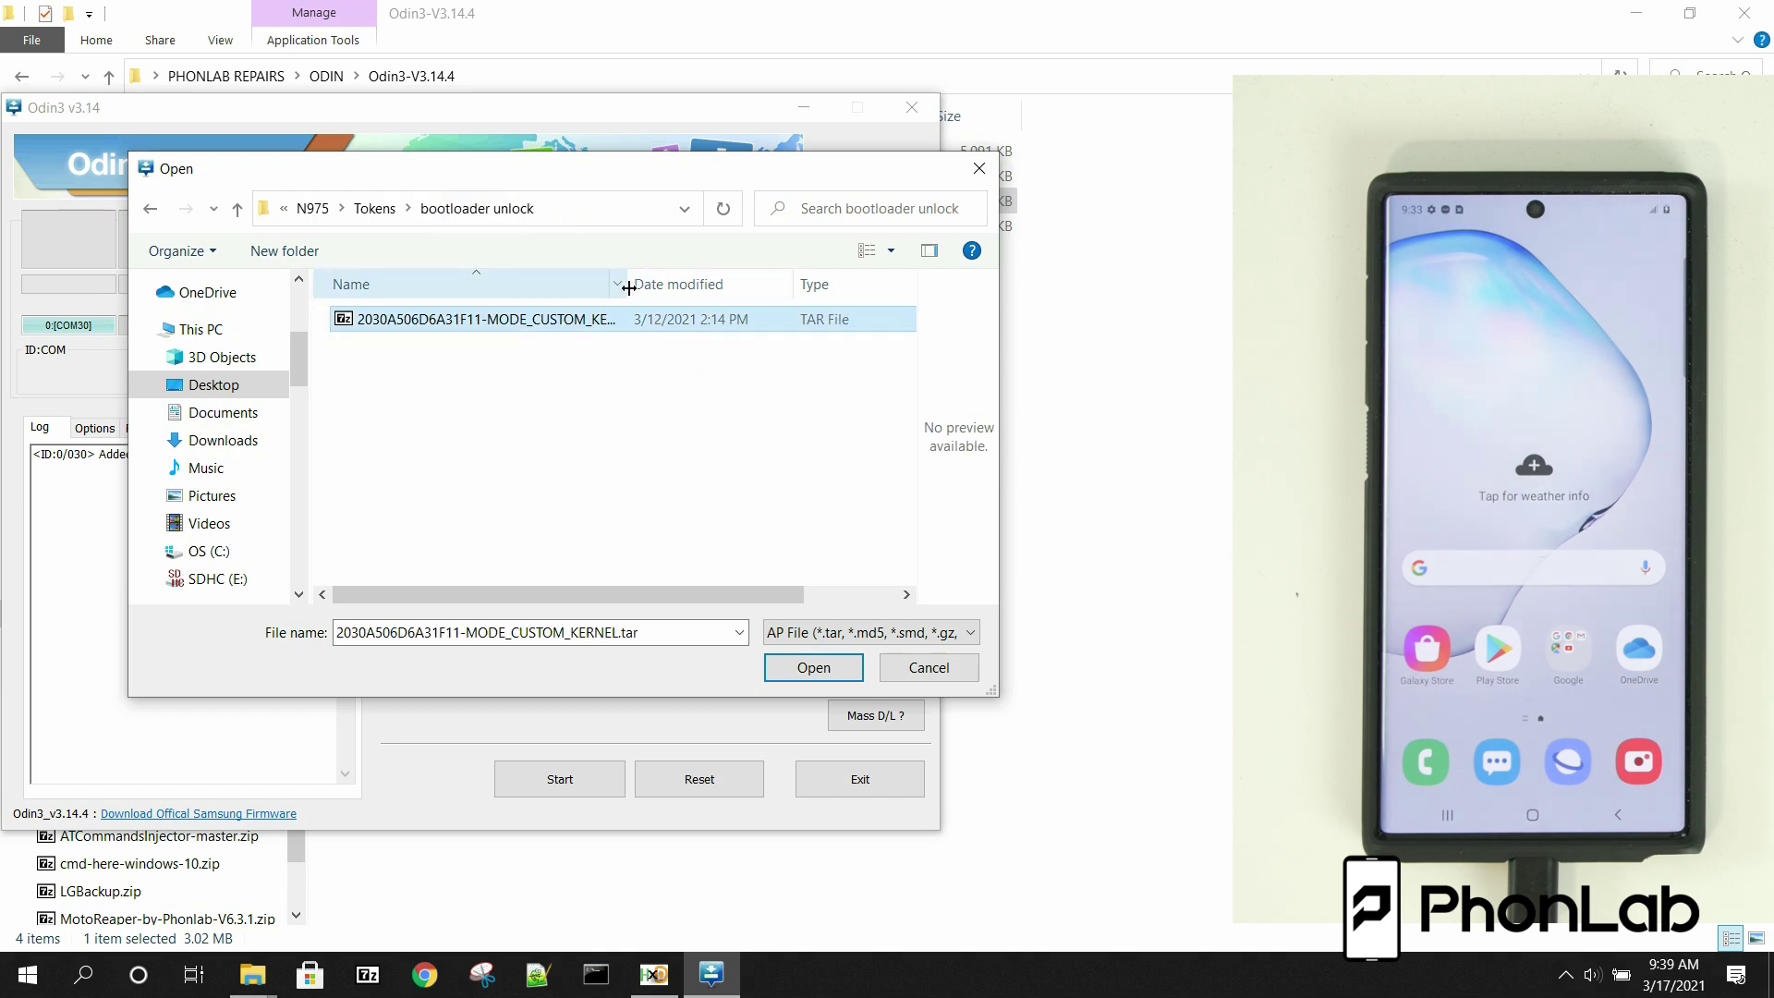
left_click_drag(625, 288, 767, 294)
double_click(559, 320)
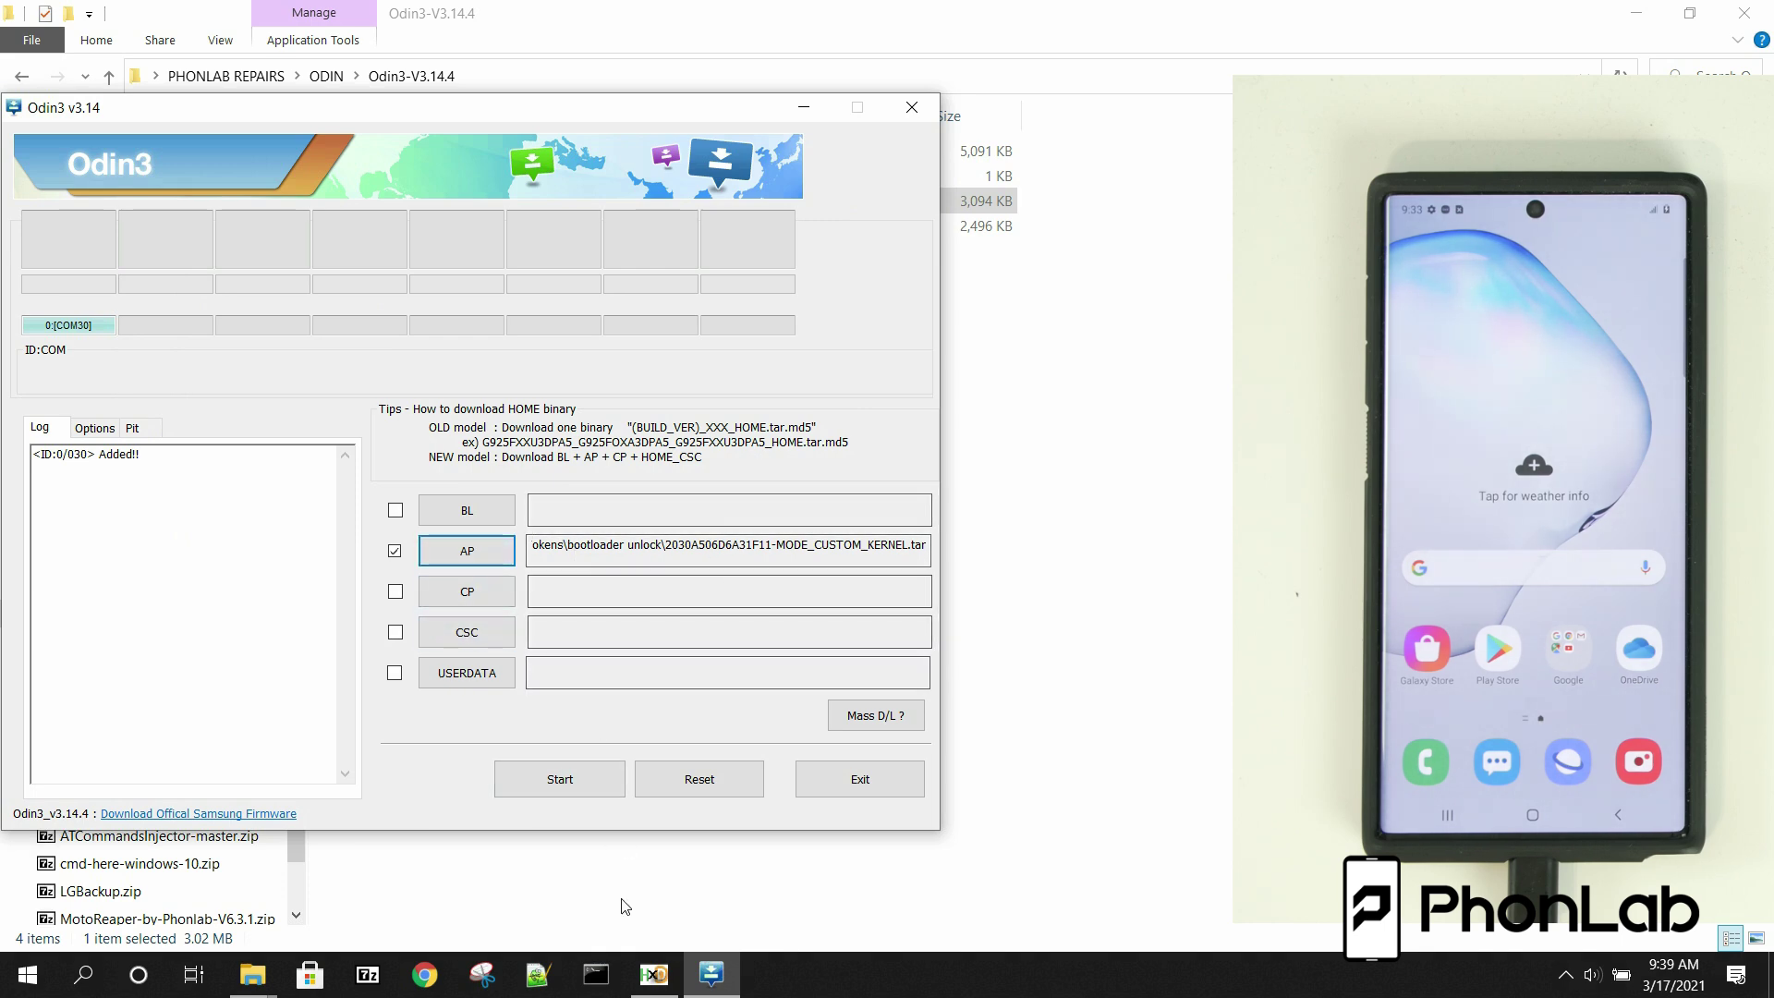
mouse_move(253, 974)
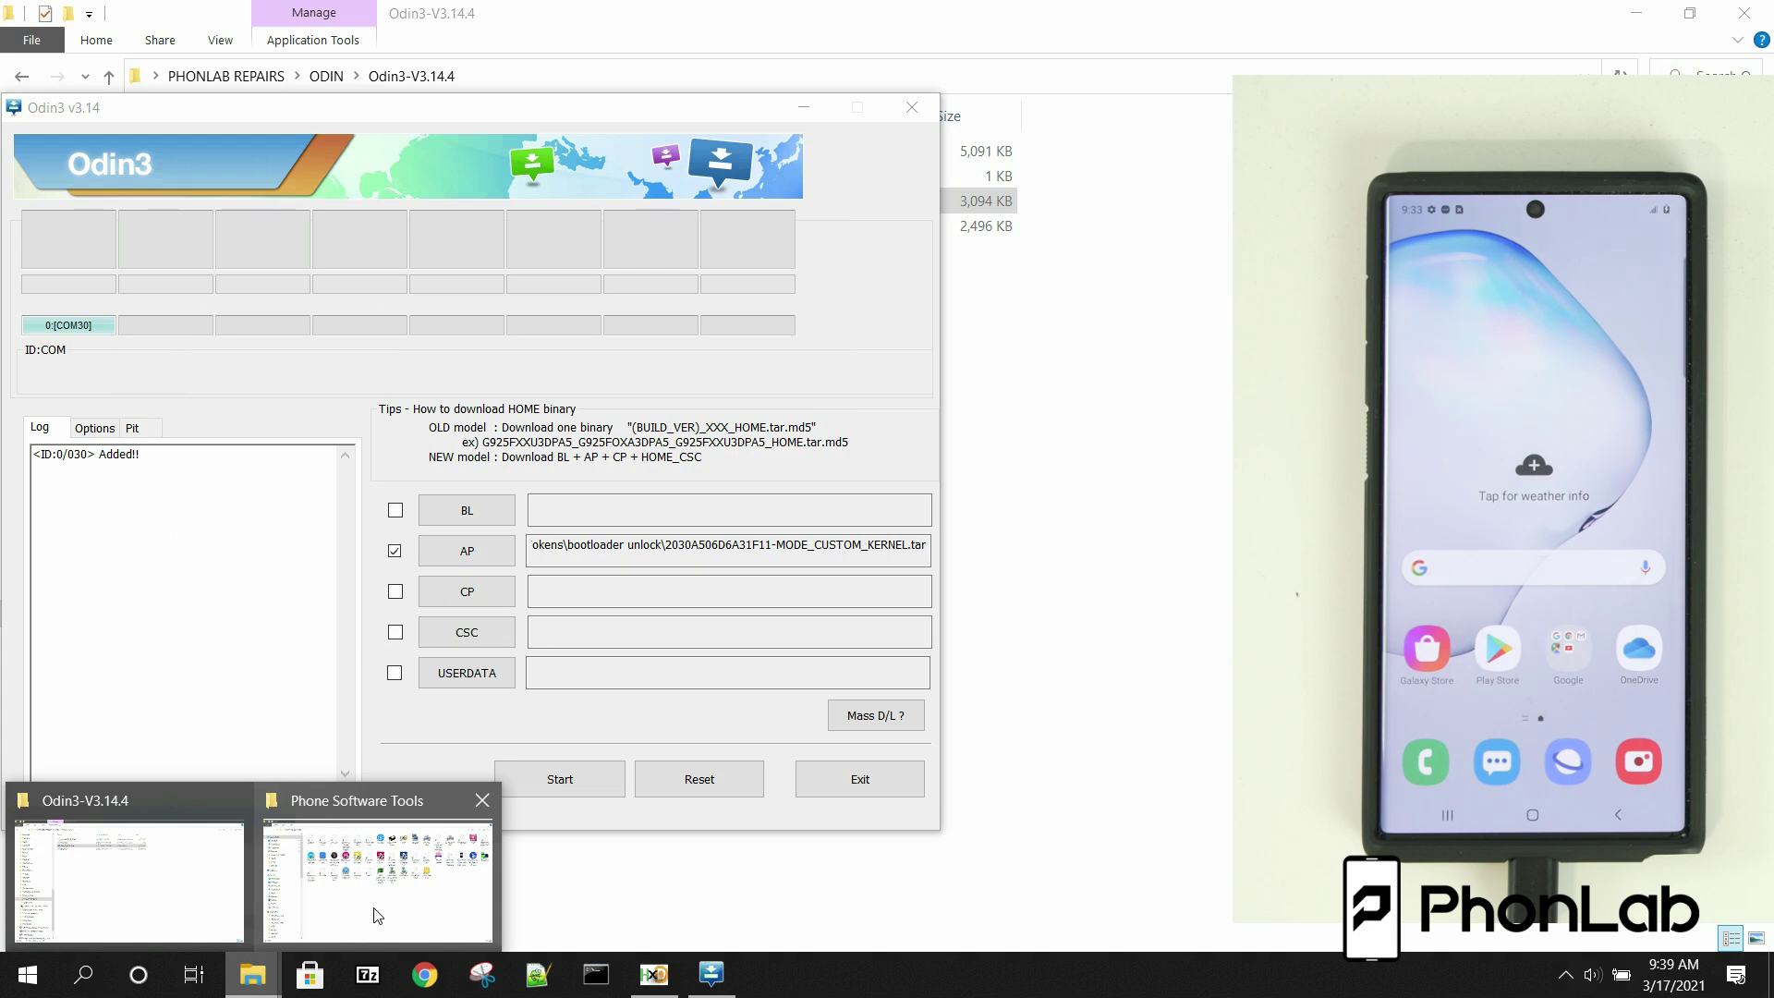
left_click(376, 910)
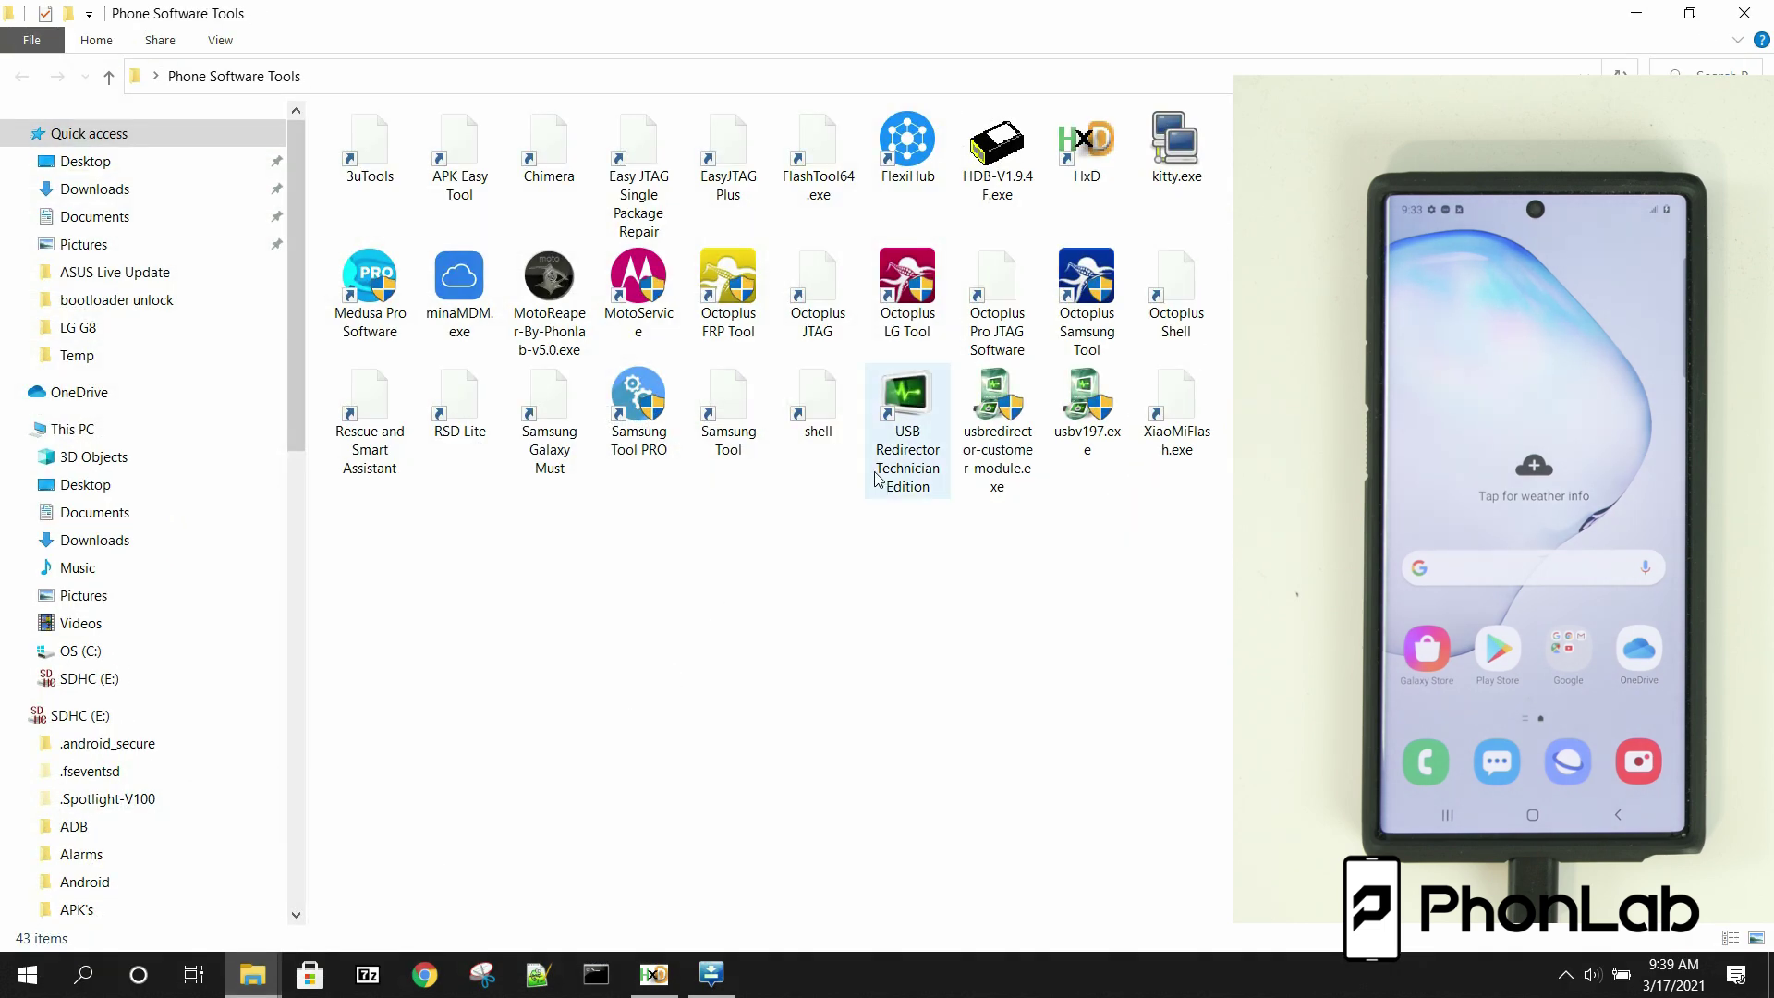
Step: Launch the PhonLab AT Commands Injector and open the serial connection on COM30
double_click(1445, 286)
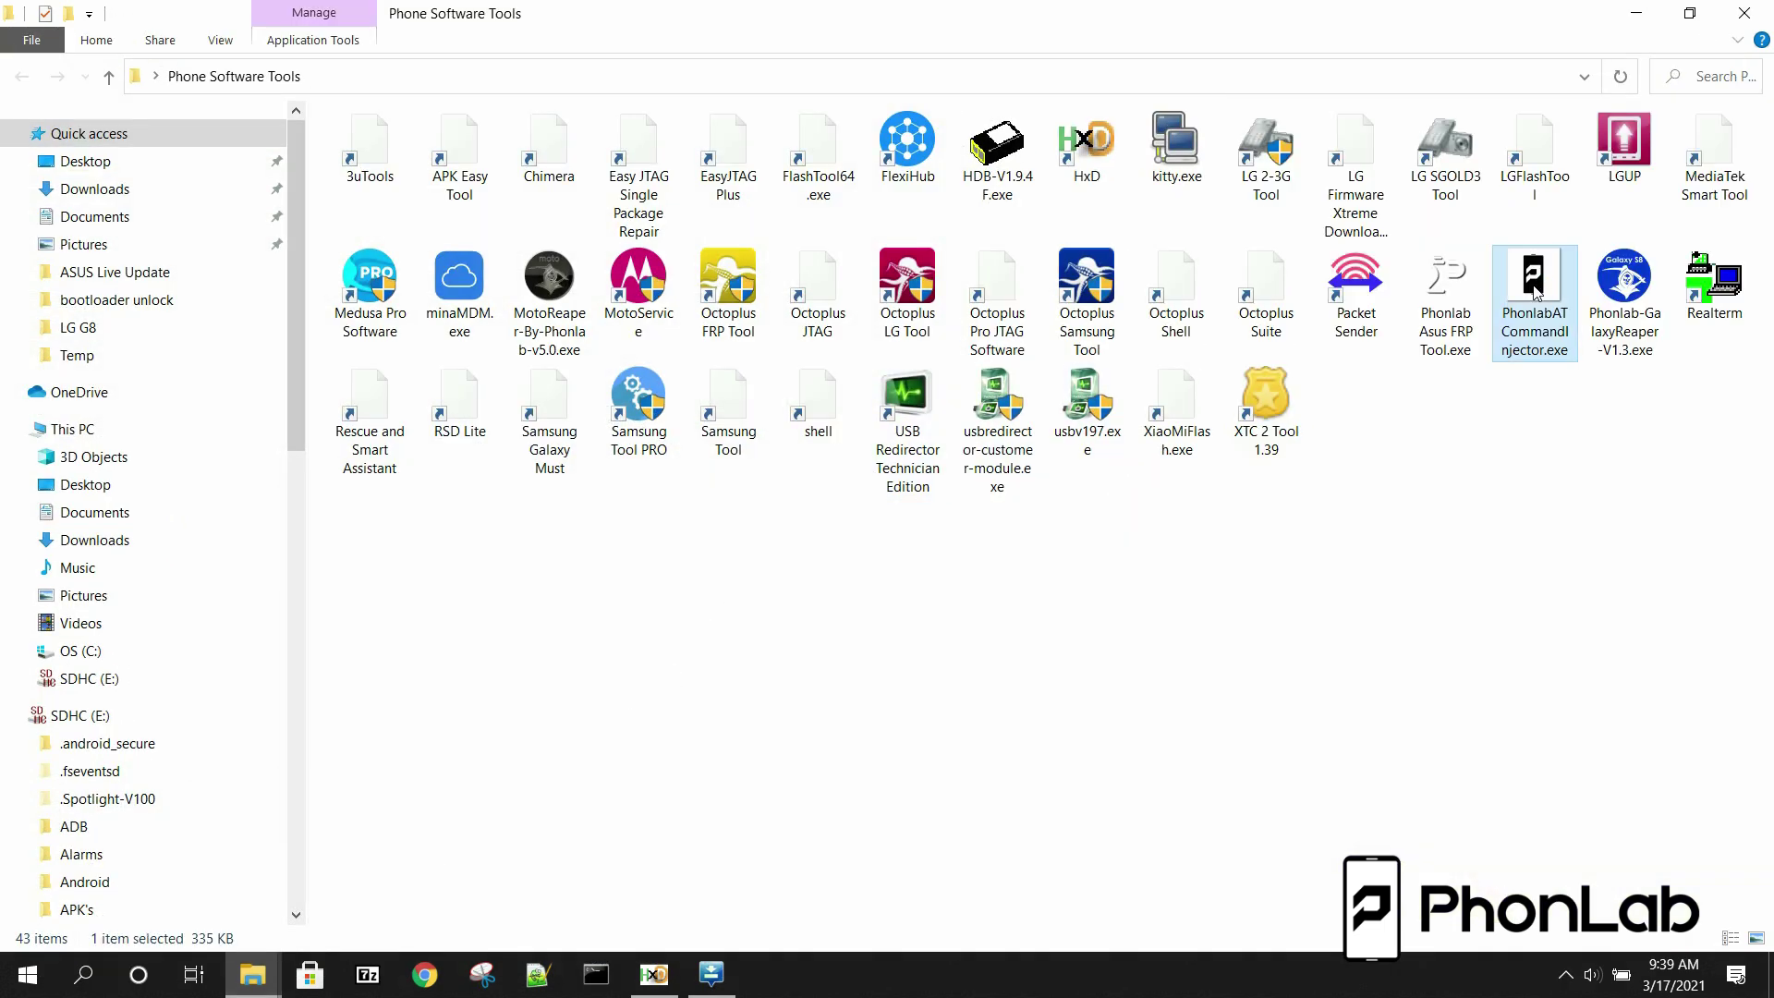
left_click(1256, 508)
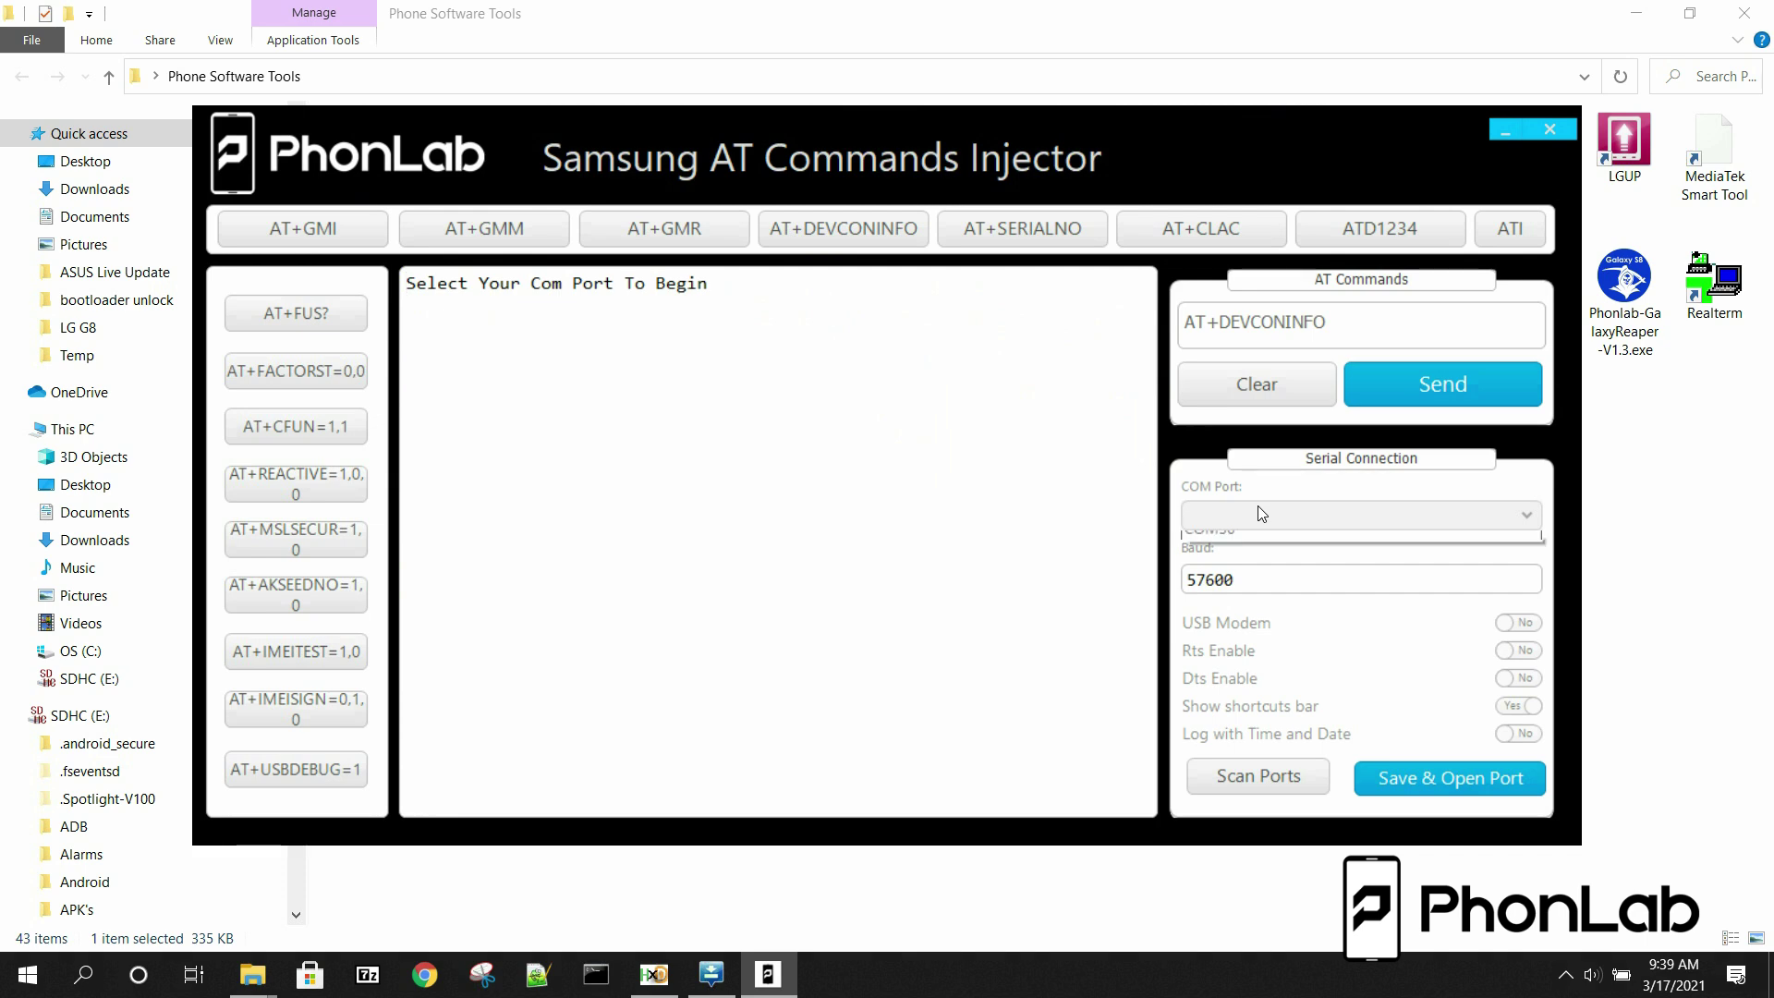
left_click(1218, 547)
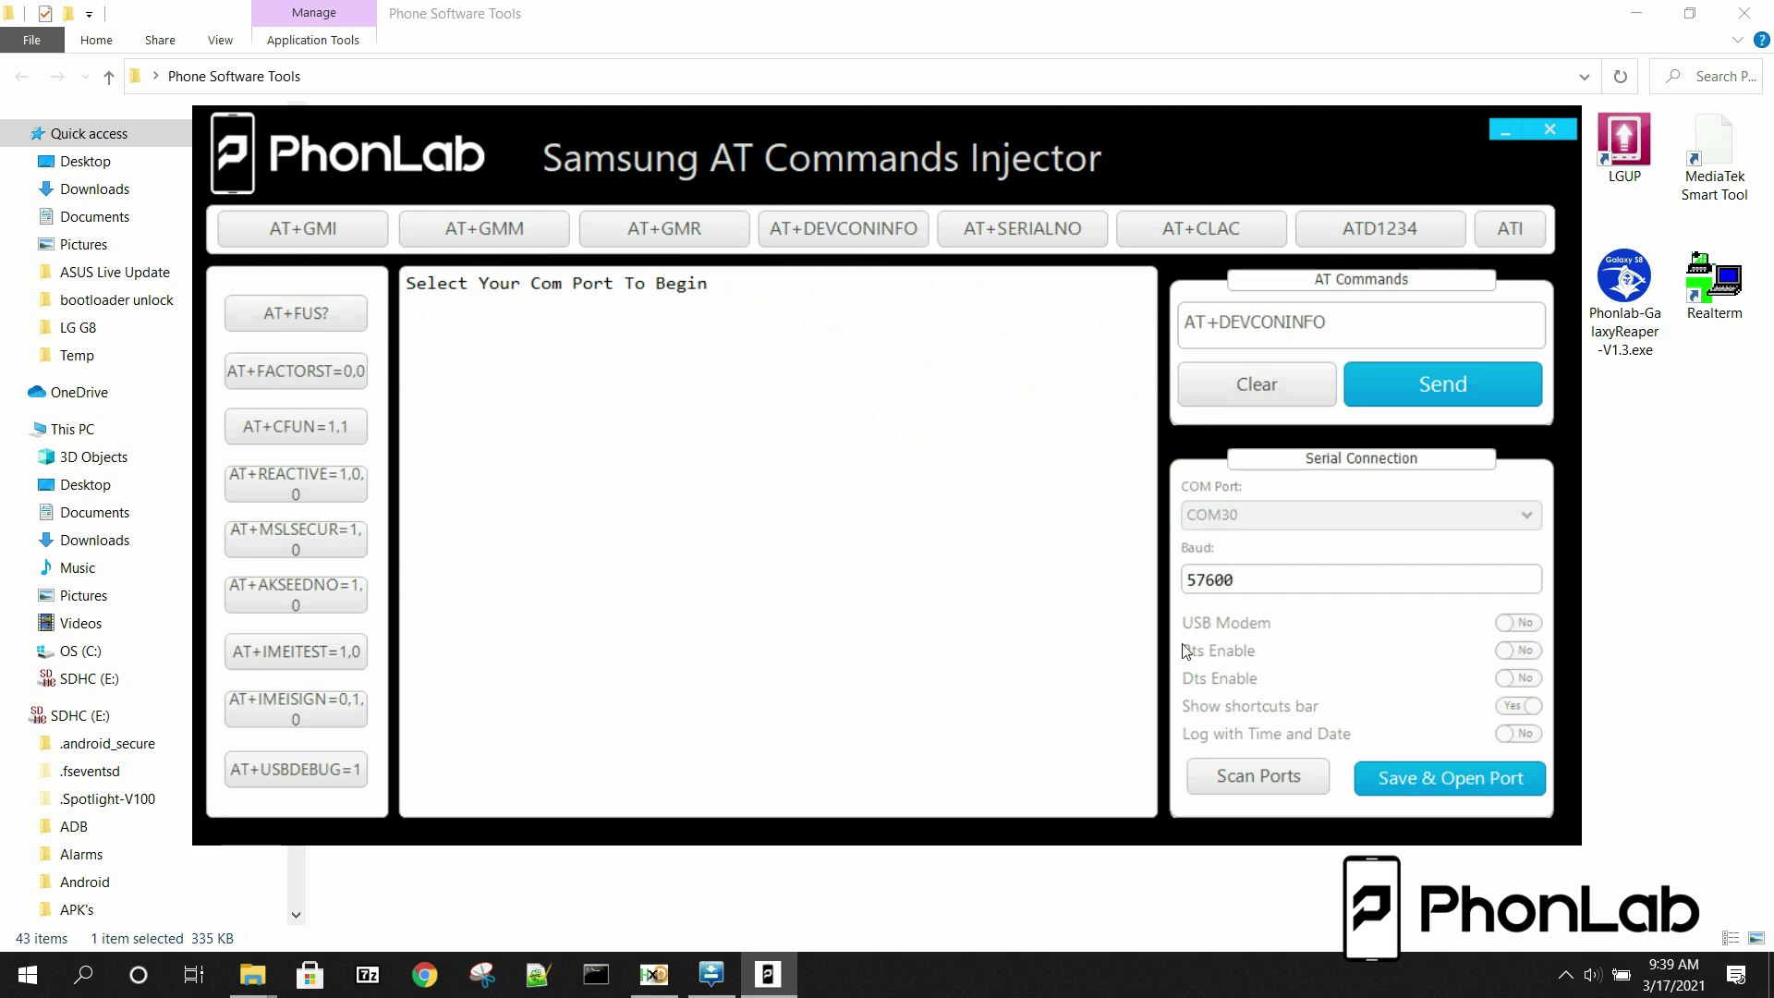
left_click(1459, 780)
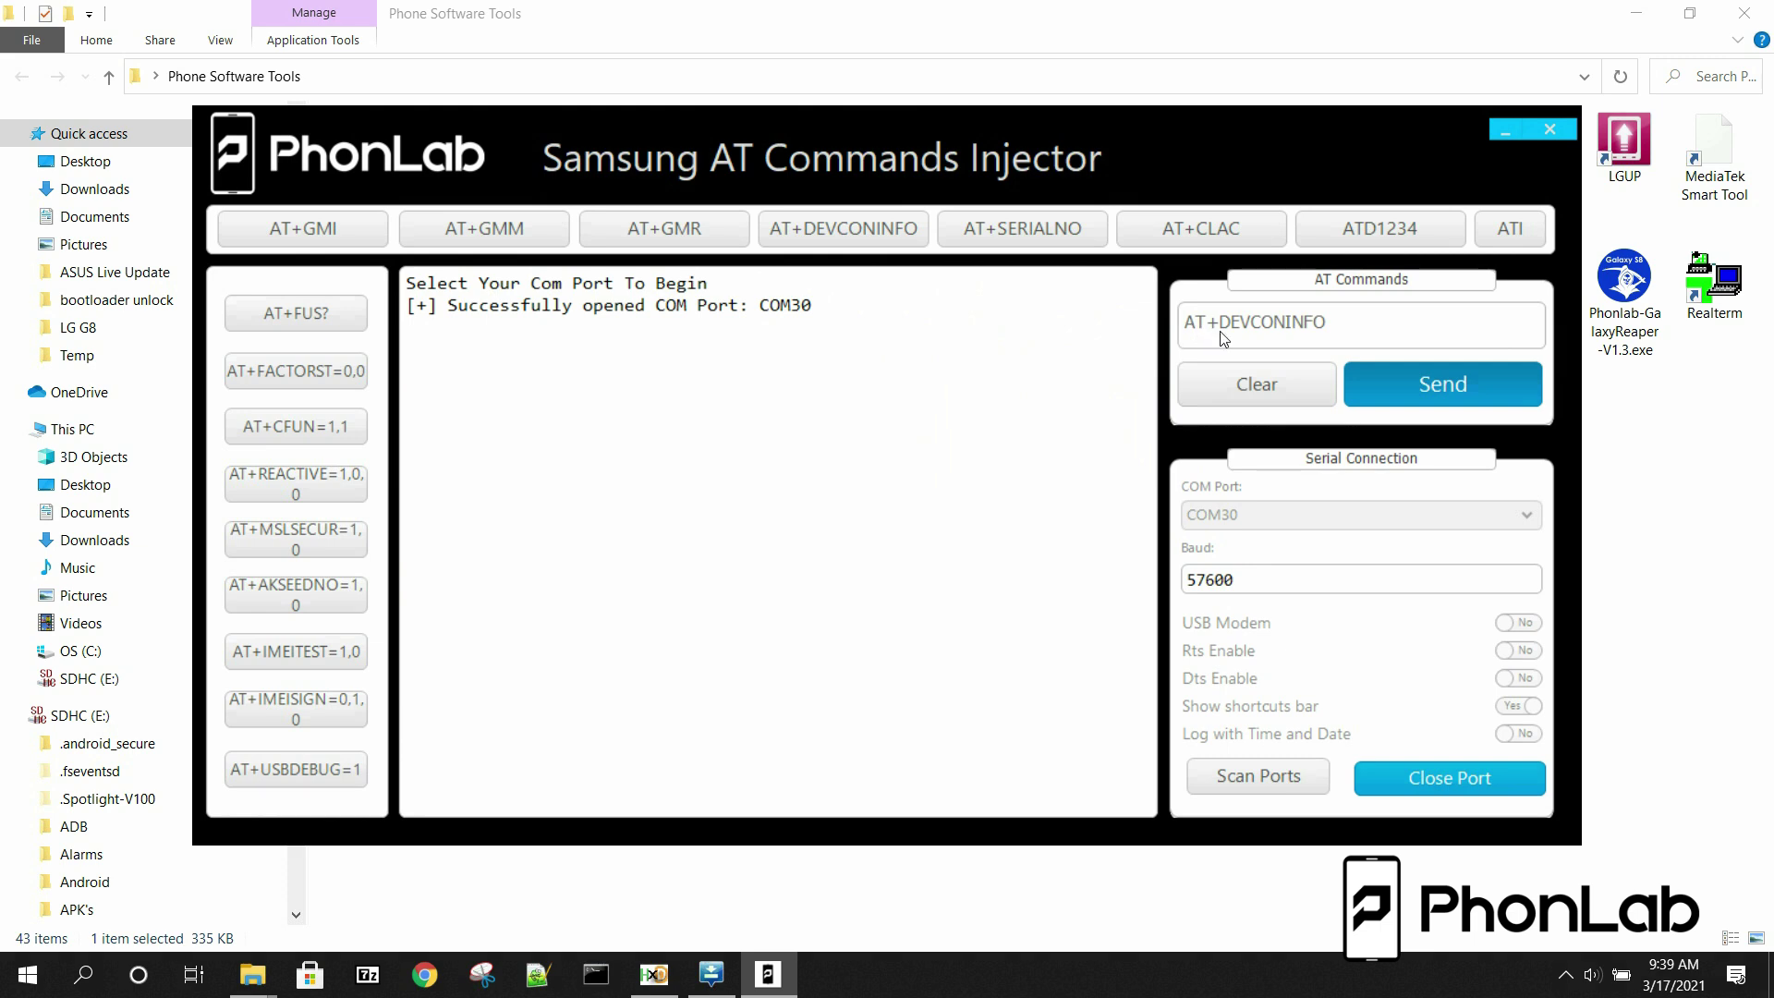
Step: Query device info to confirm model SM-N975U1, then reboot the phone into download mode
left_click(1402, 377)
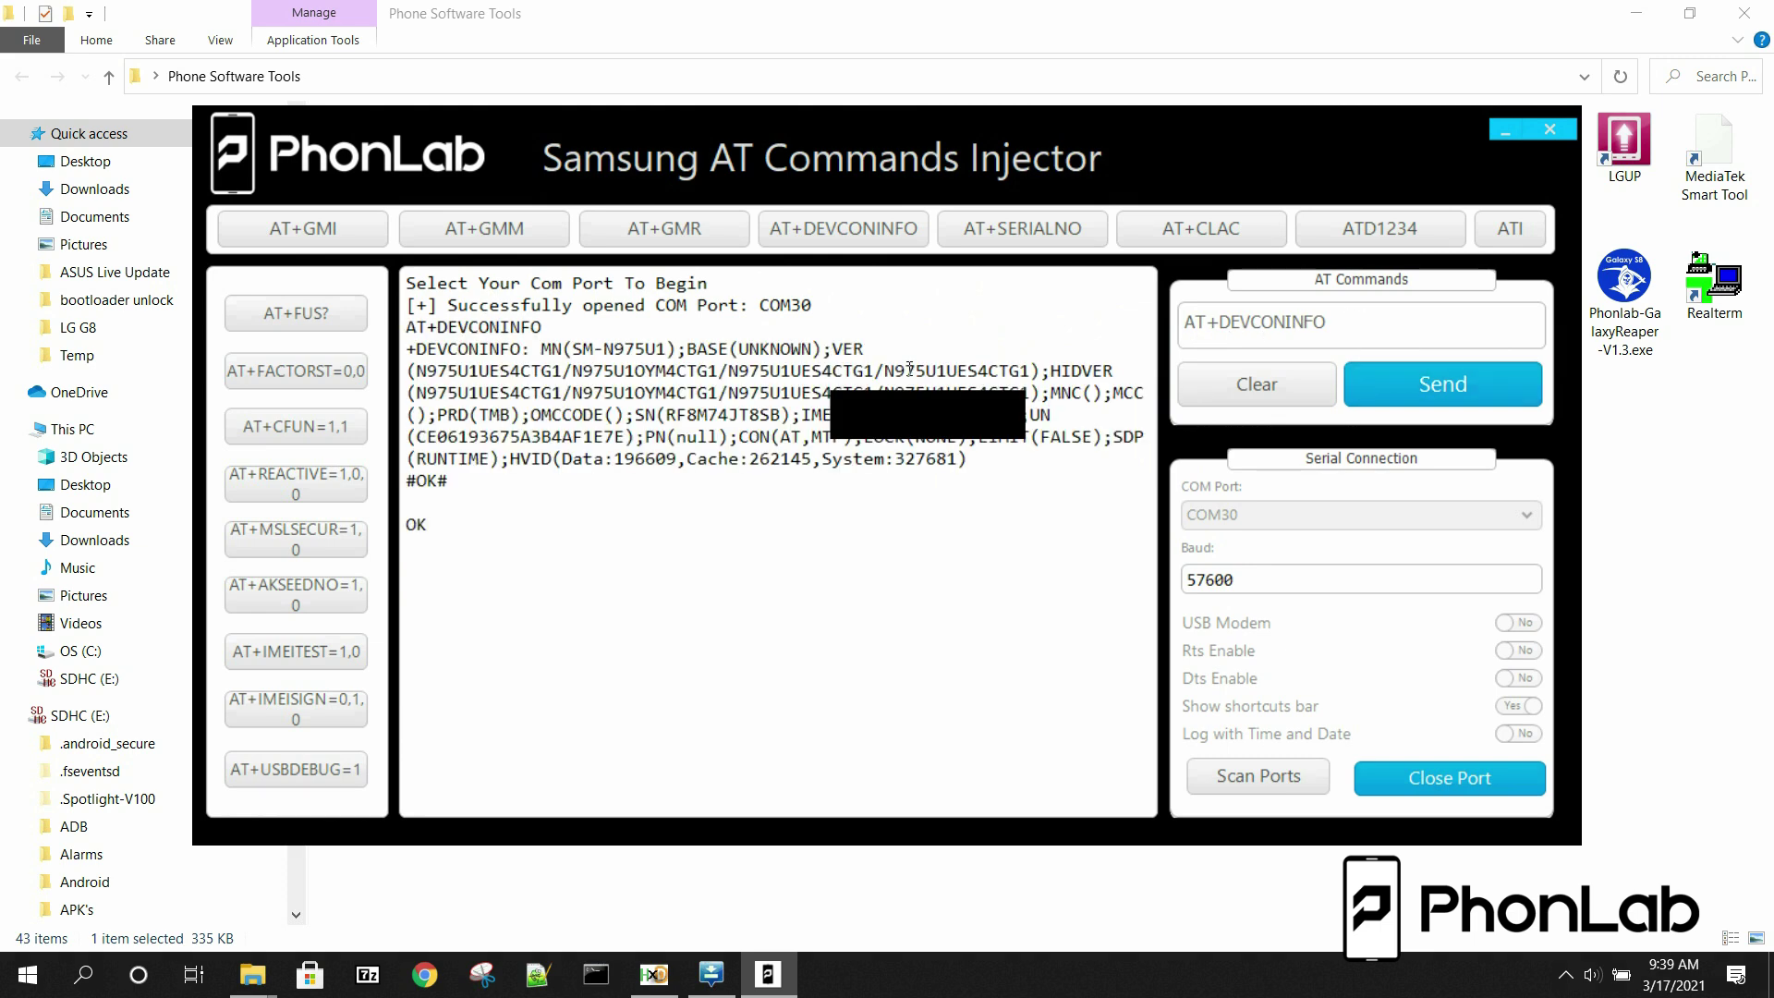
left_click_drag(605, 351, 667, 349)
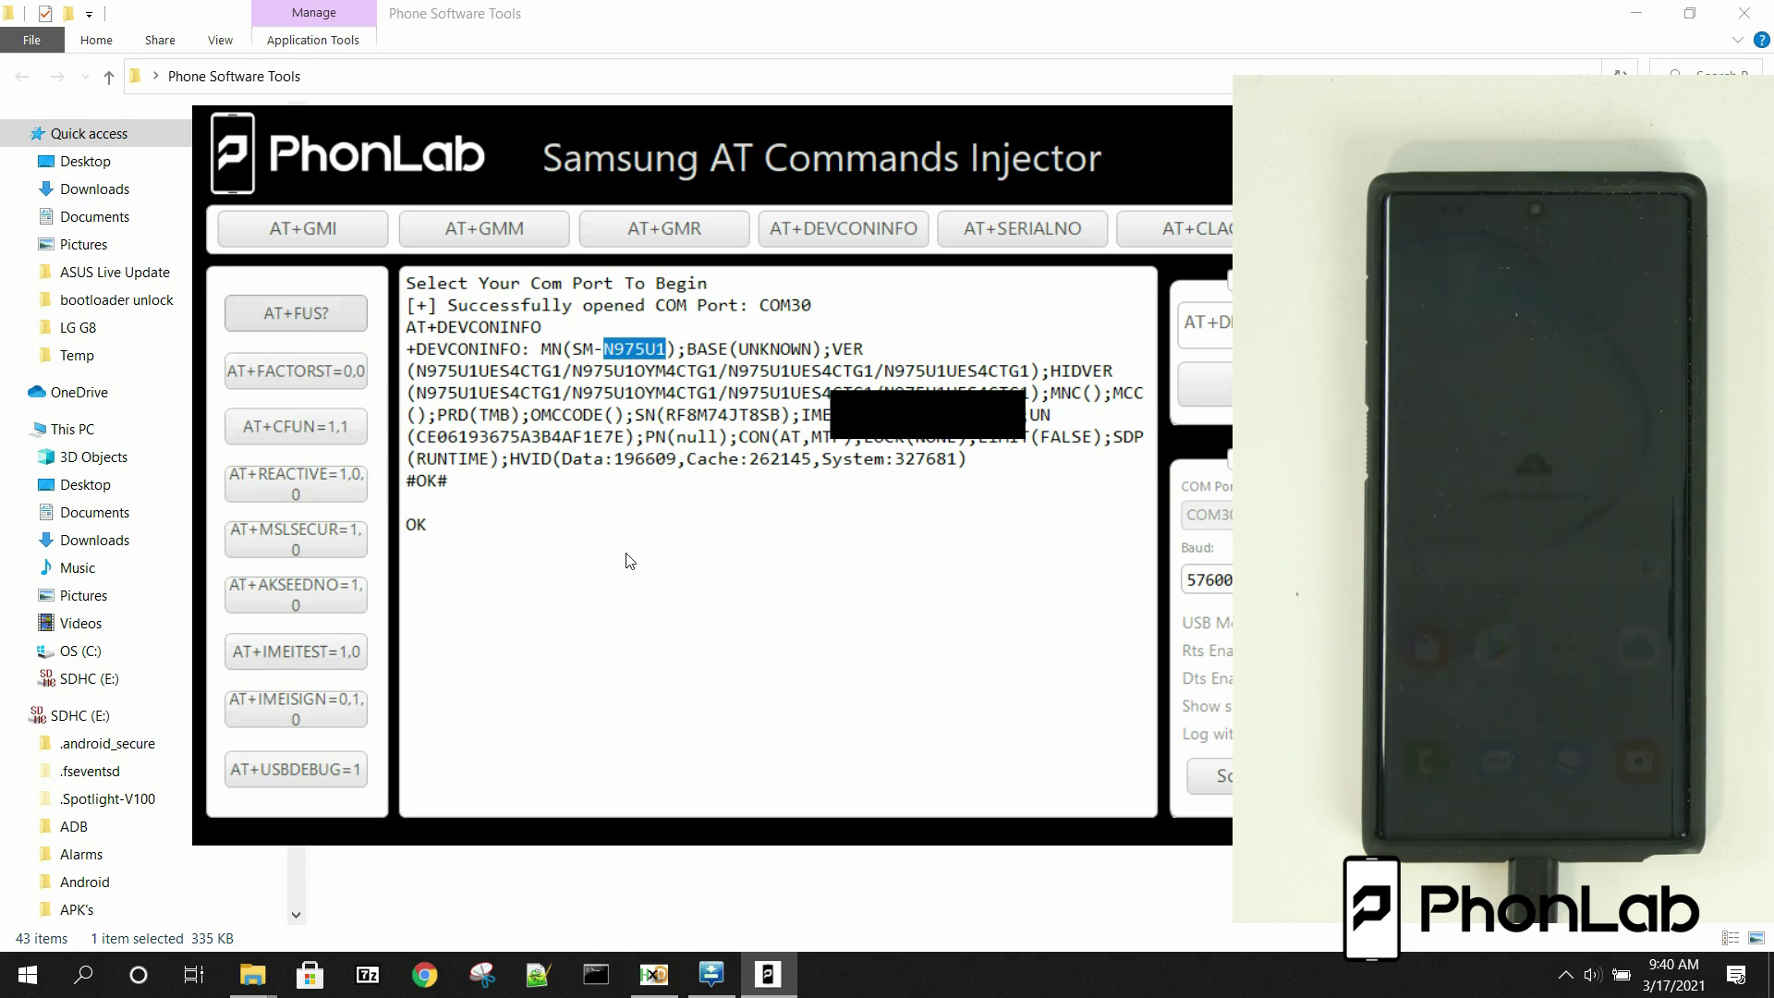
left_click(725, 529)
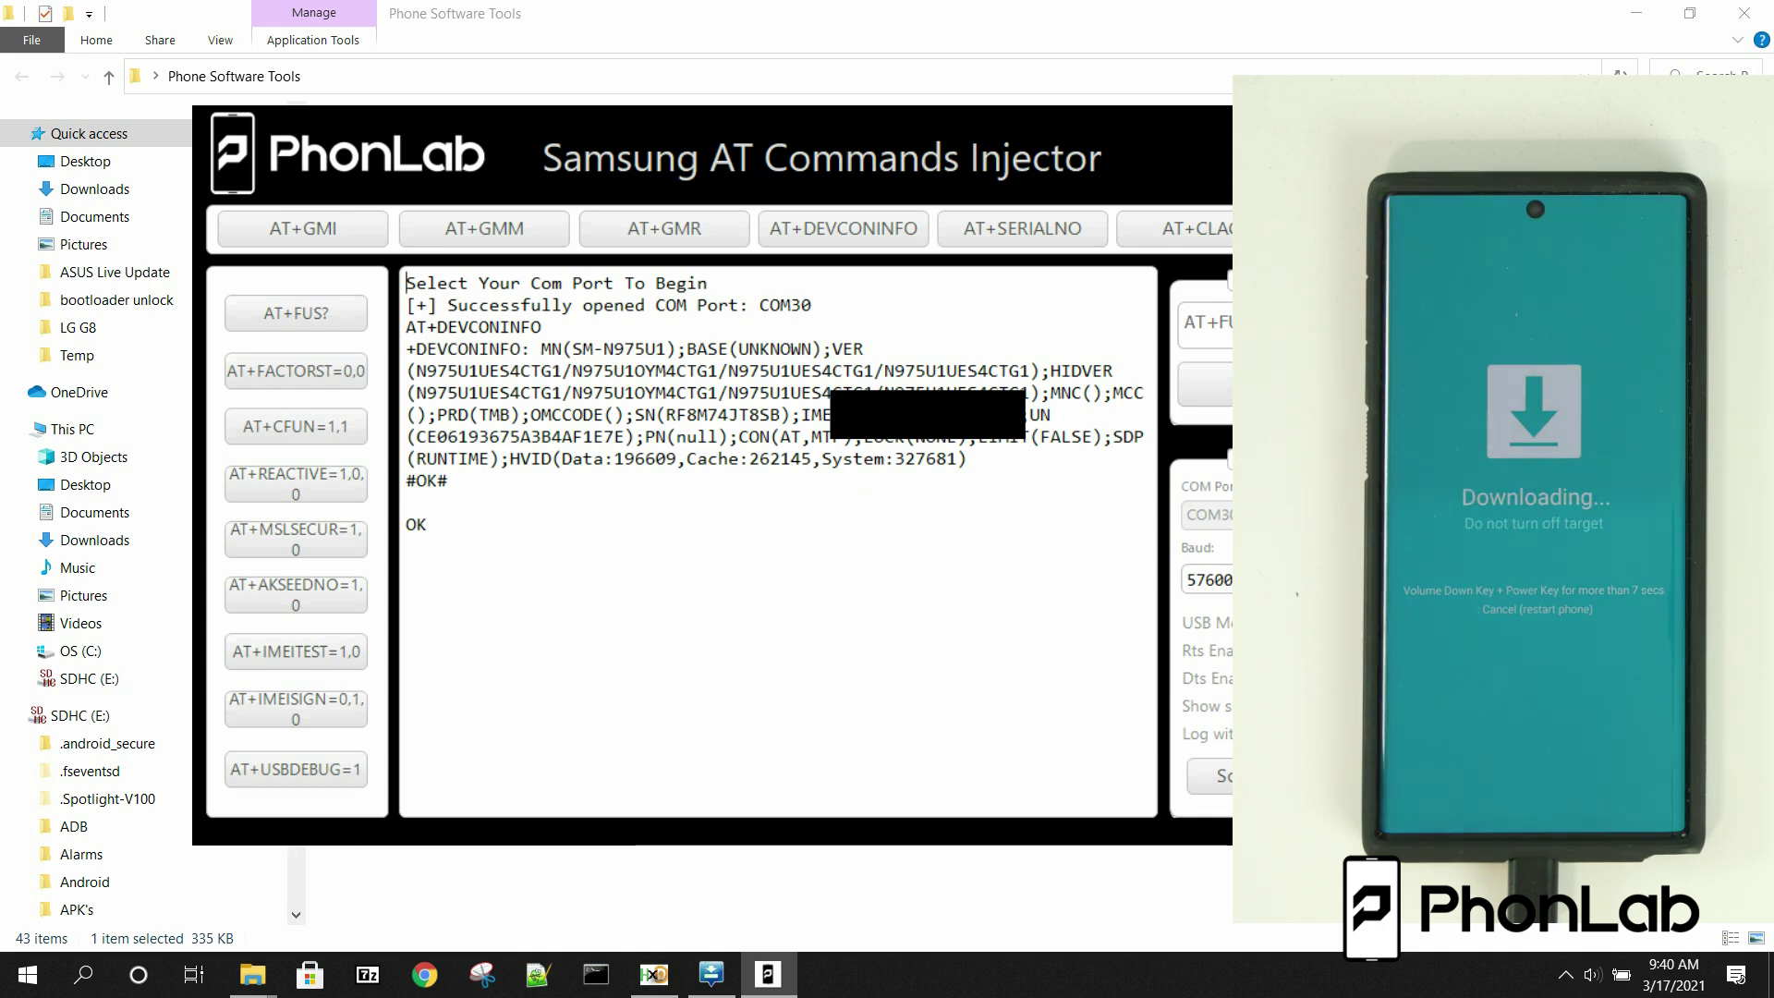
Step: Close the injector, review Odin's Auto Reboot and F. Reset Time options, and start flashing
key("alt+F4")
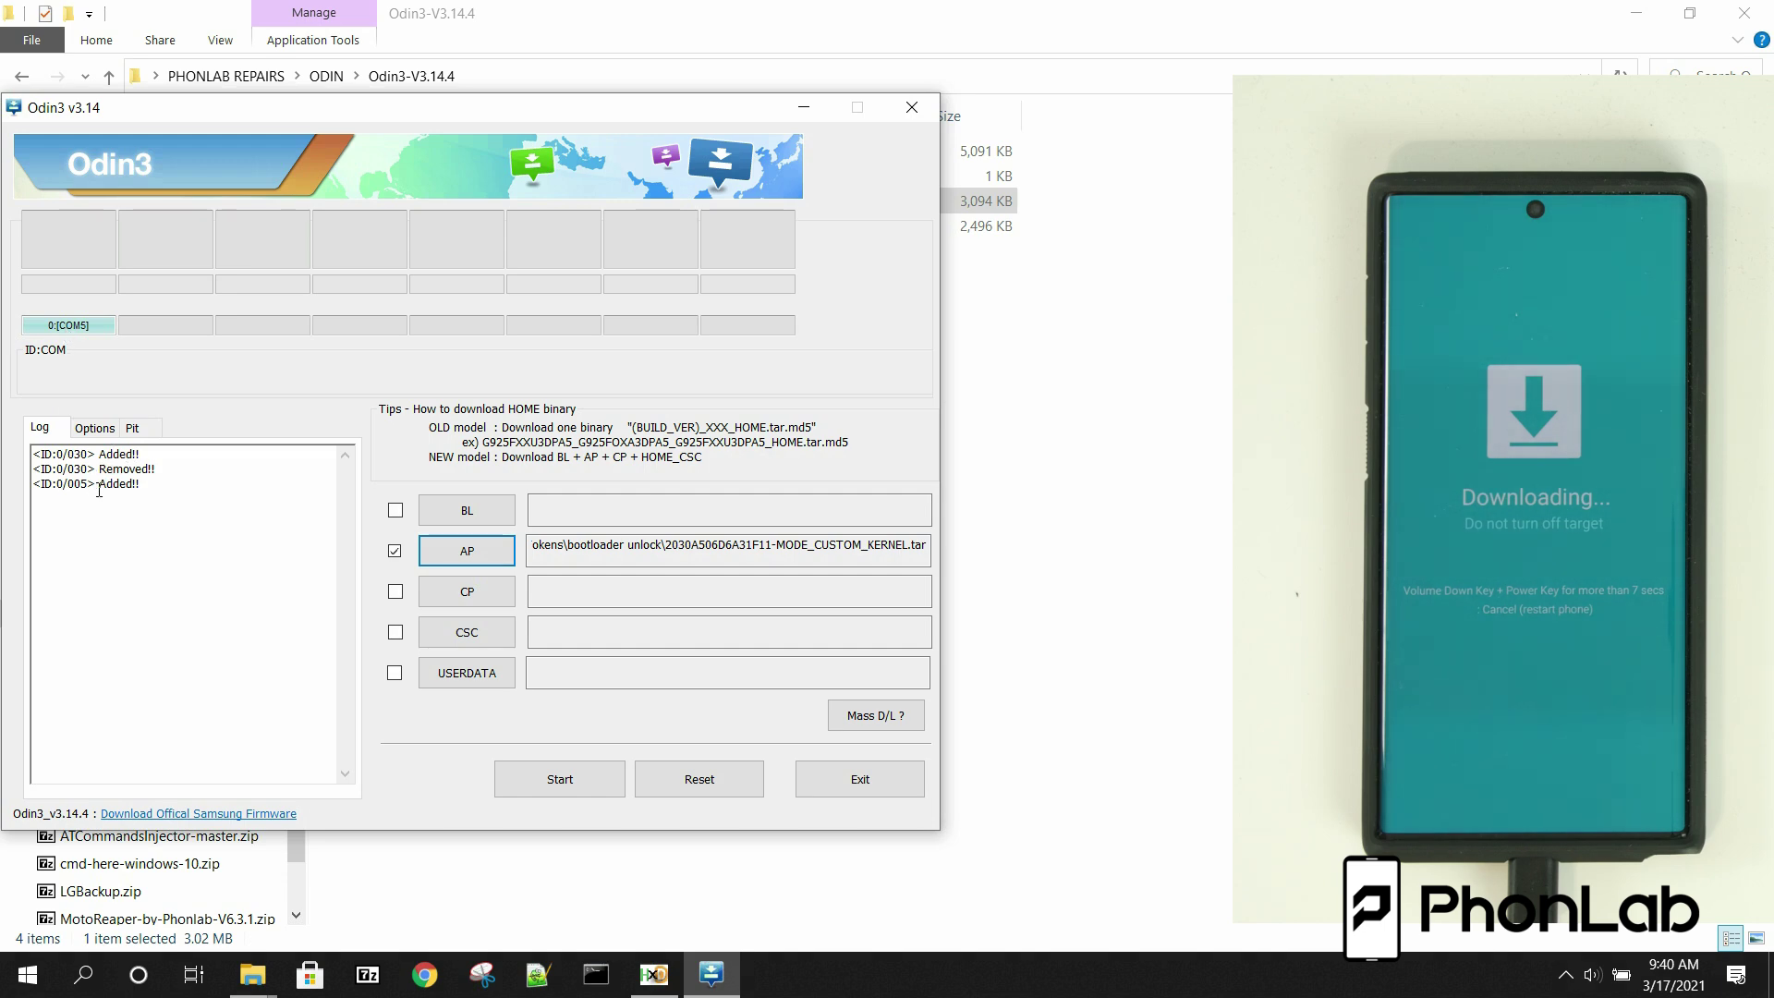
left_click(94, 428)
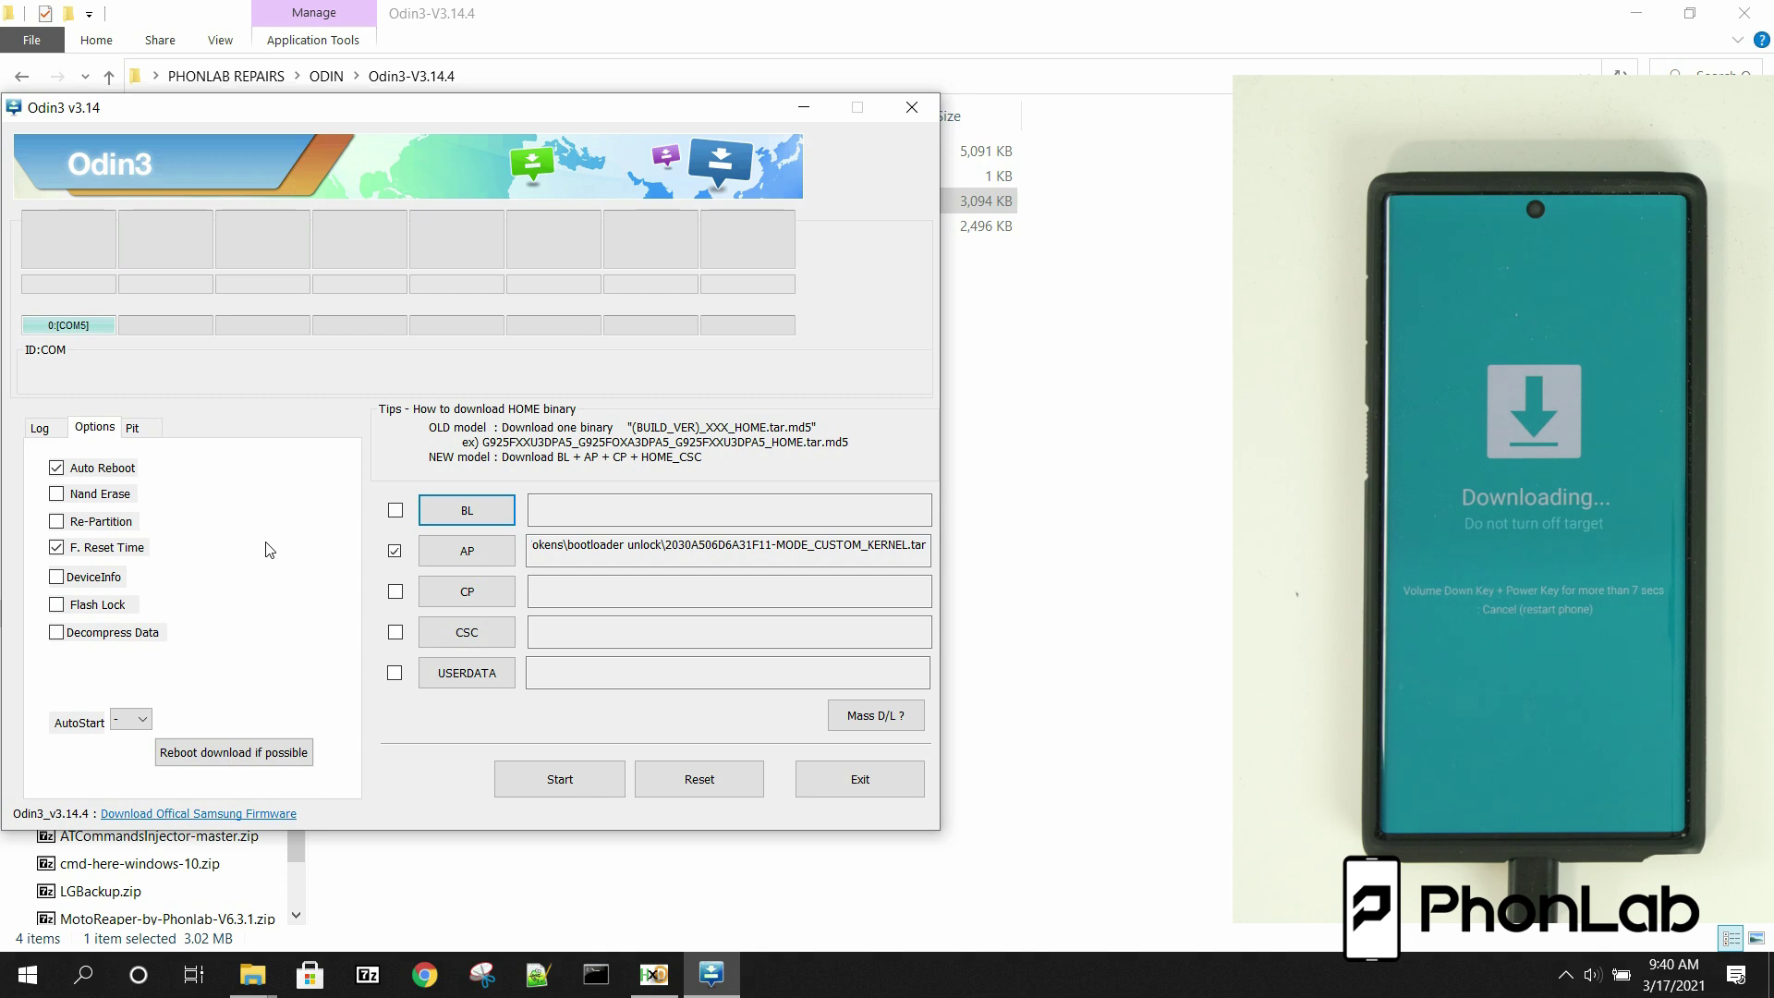
left_click(40, 427)
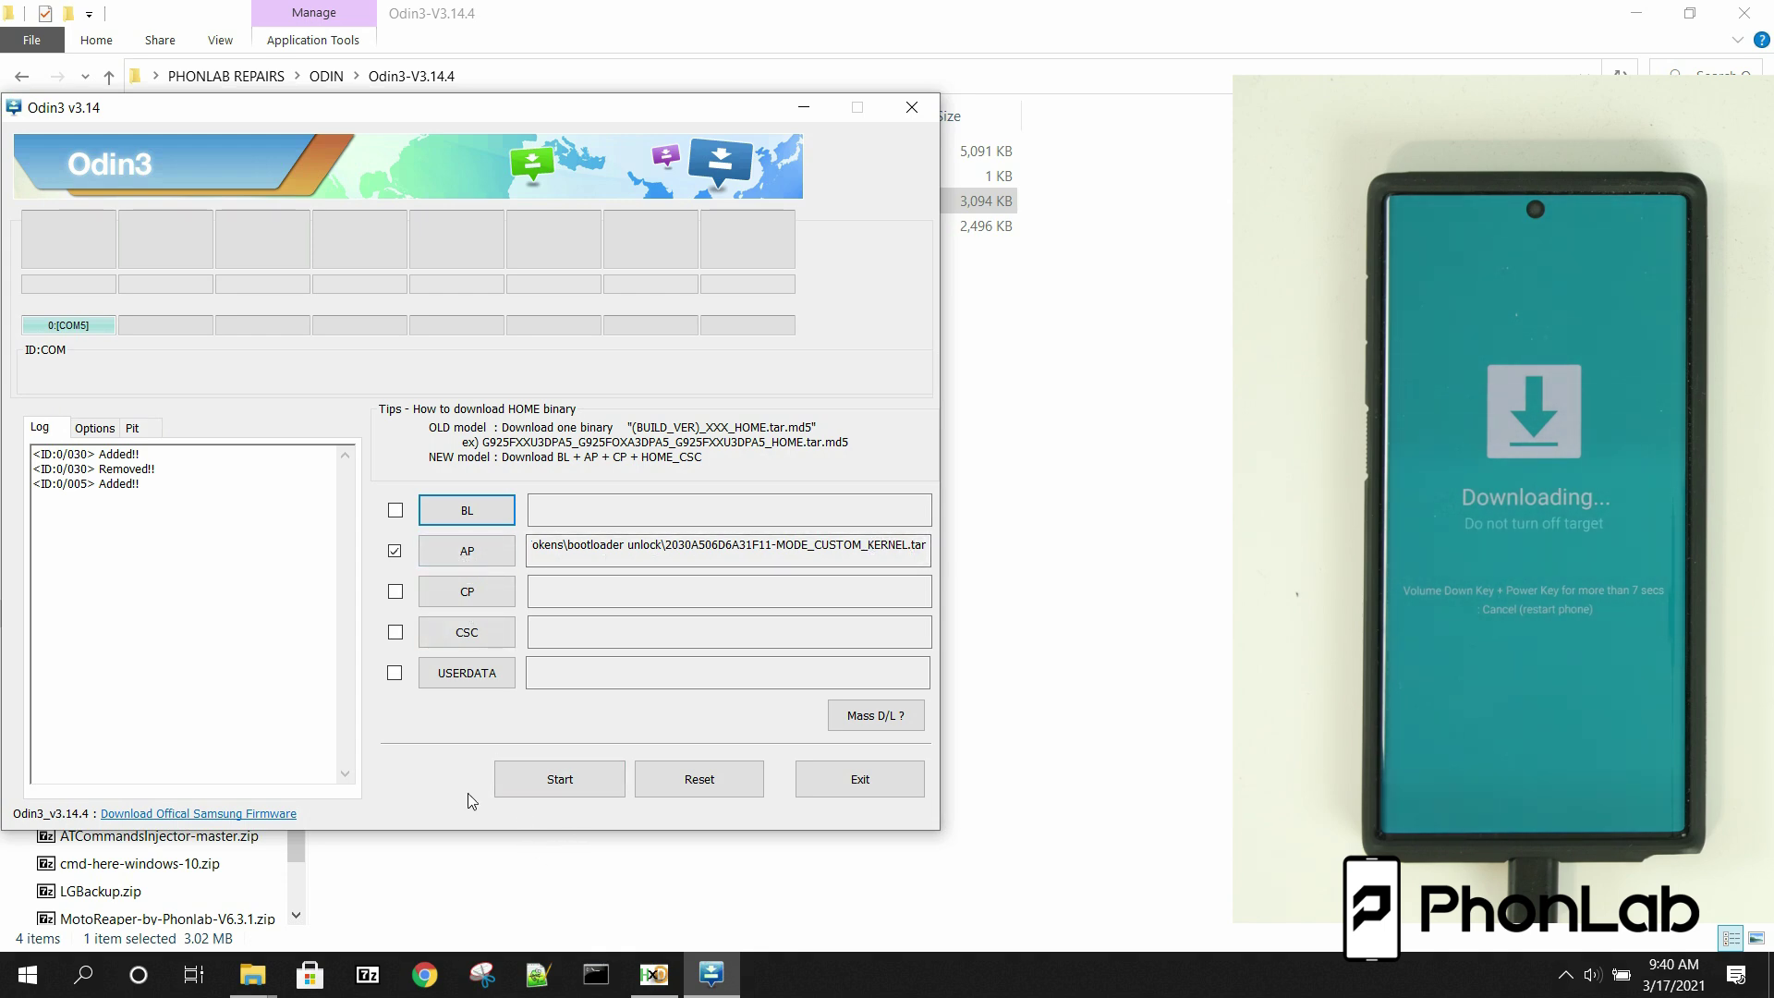
left_click(558, 787)
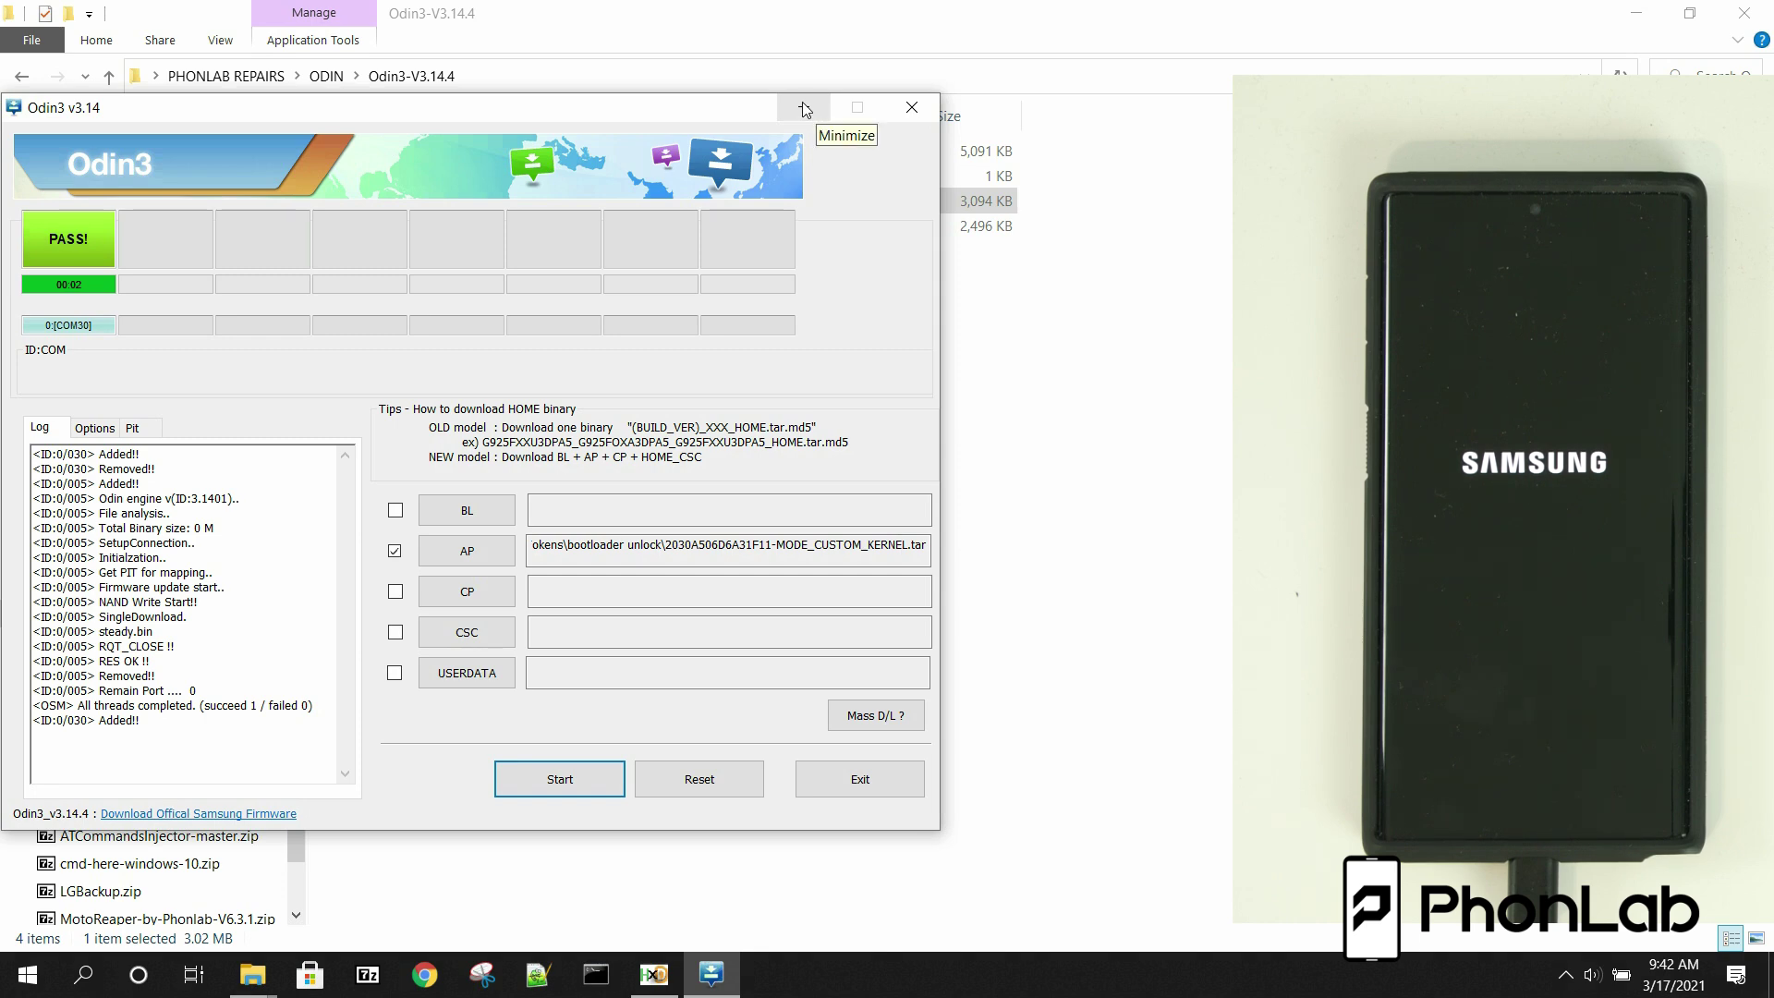
Step: After Odin reports PASS with 1 succeeded, bring up HxD holding the Combo token steady.bin
left_click(804, 109)
Step: Restore the Combo steady.bin HxD window, move it top-left, and enlarge it taller and wider
left_click(650, 979)
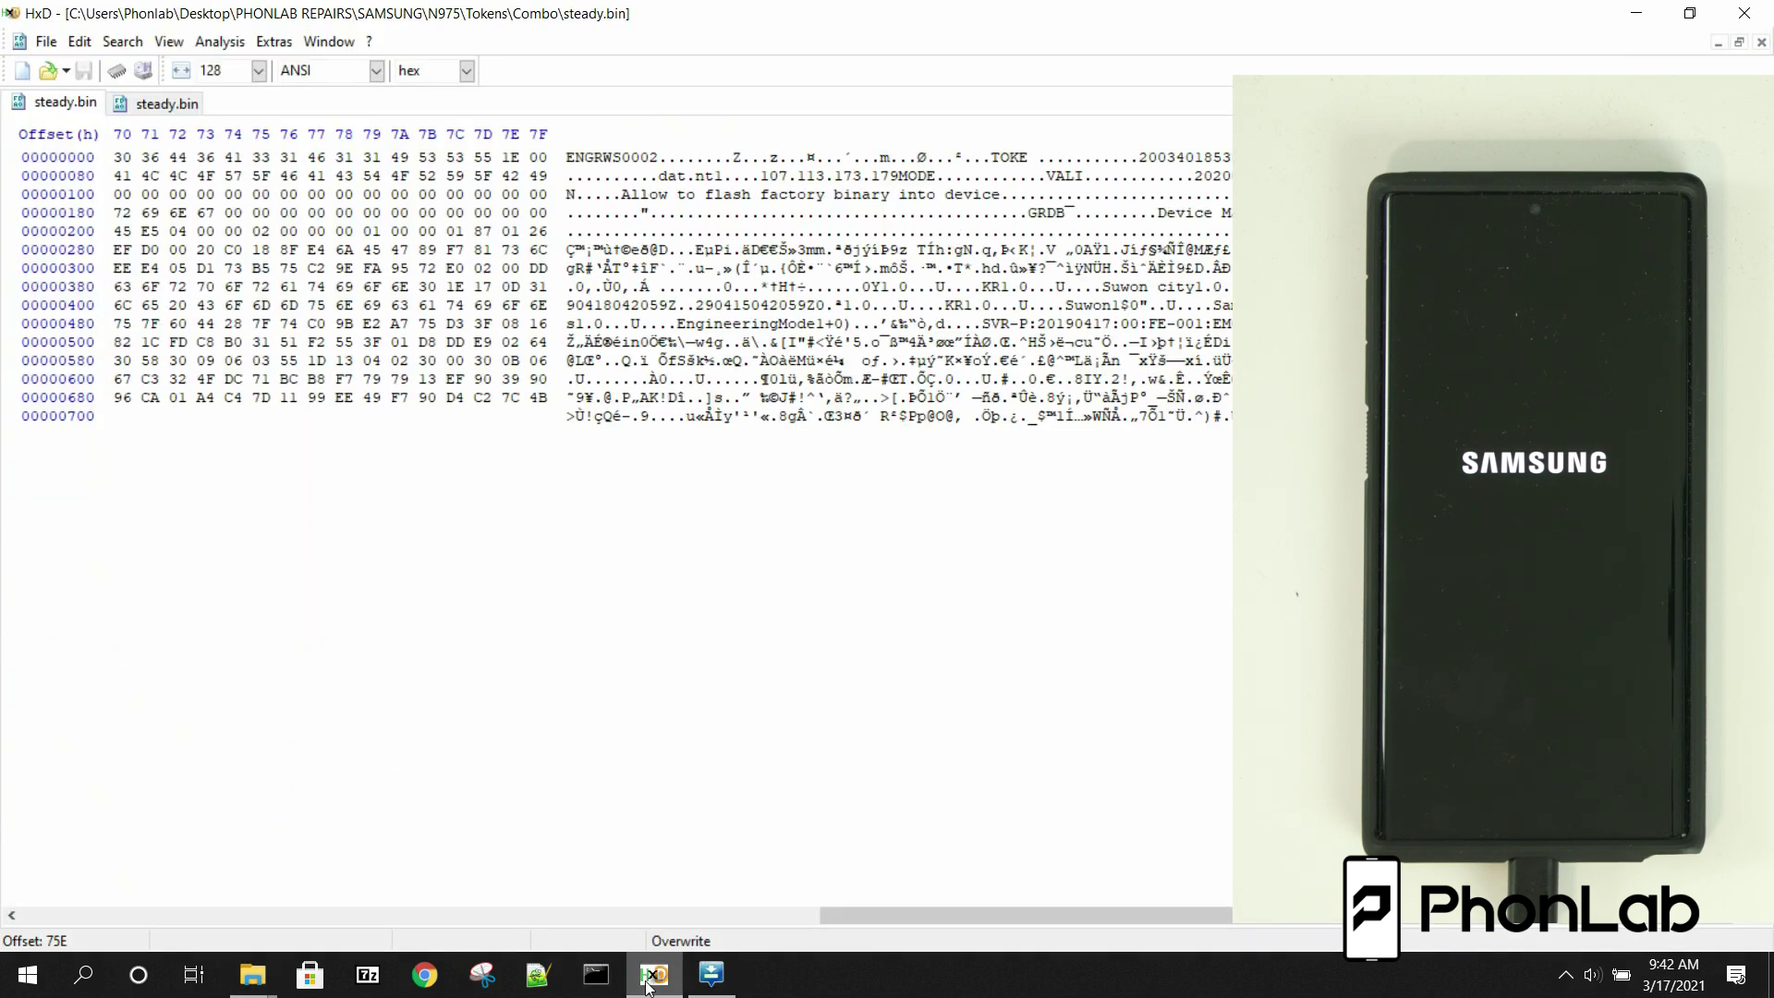
left_click(1690, 13)
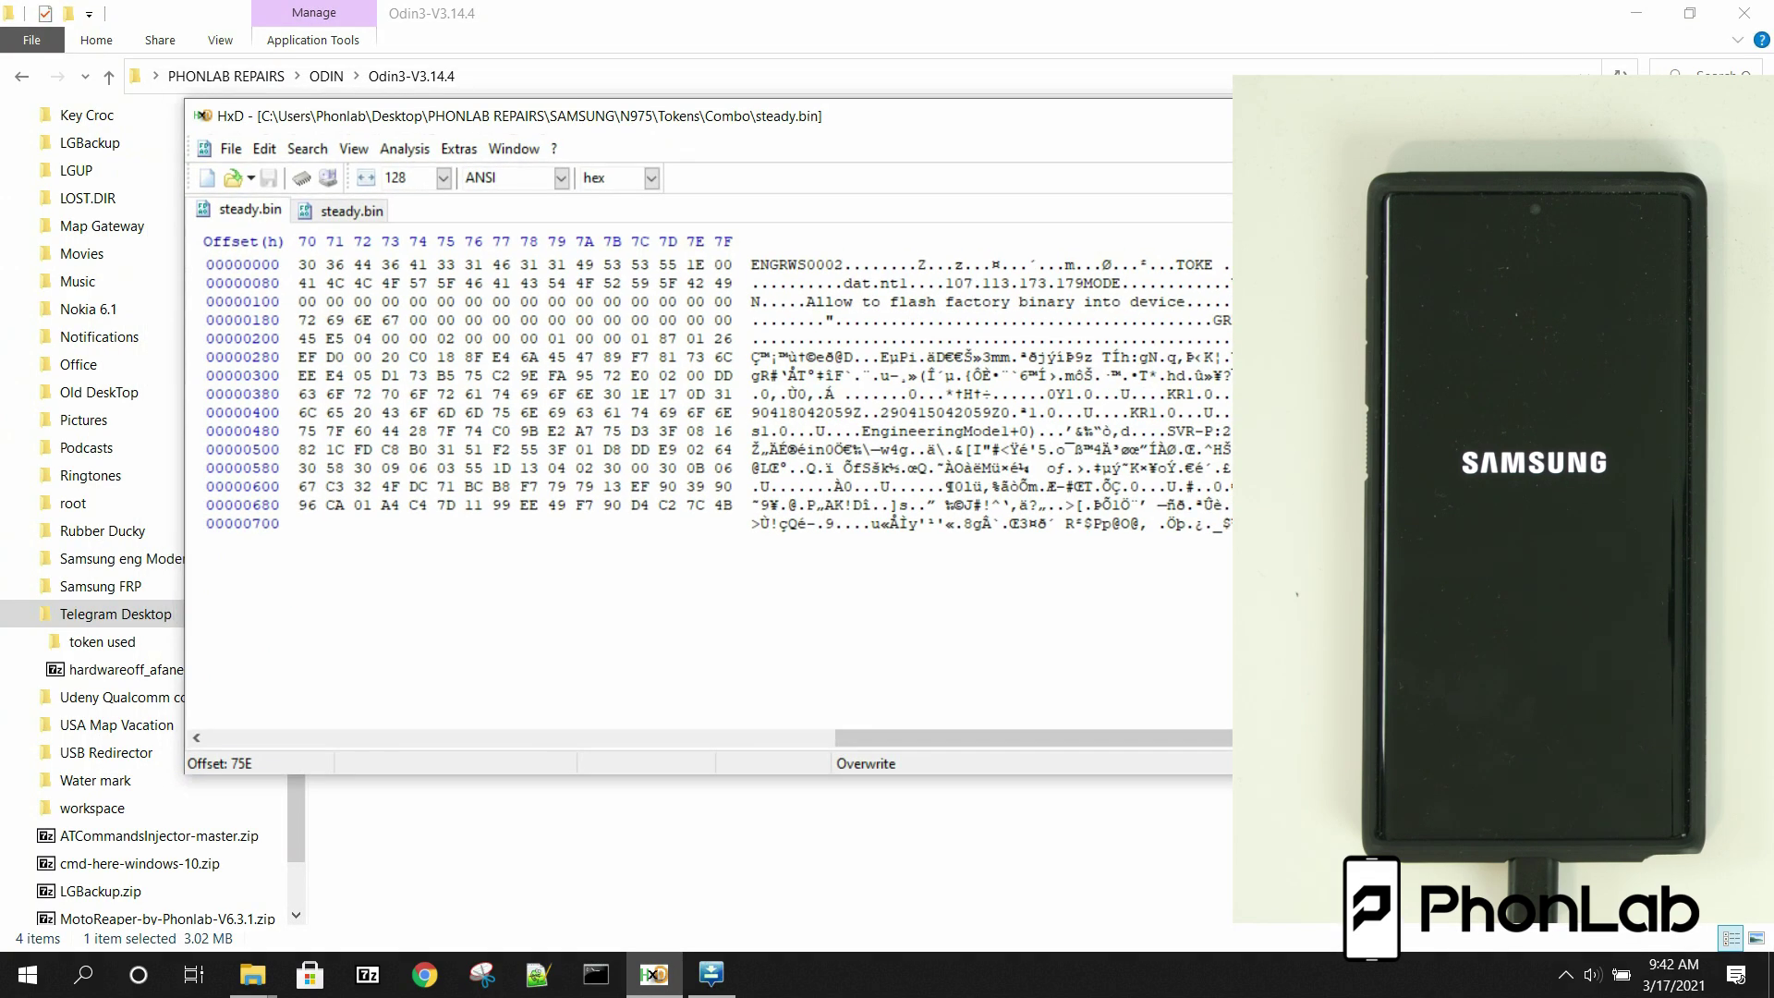
left_click_drag(1384, 121, 646, 32)
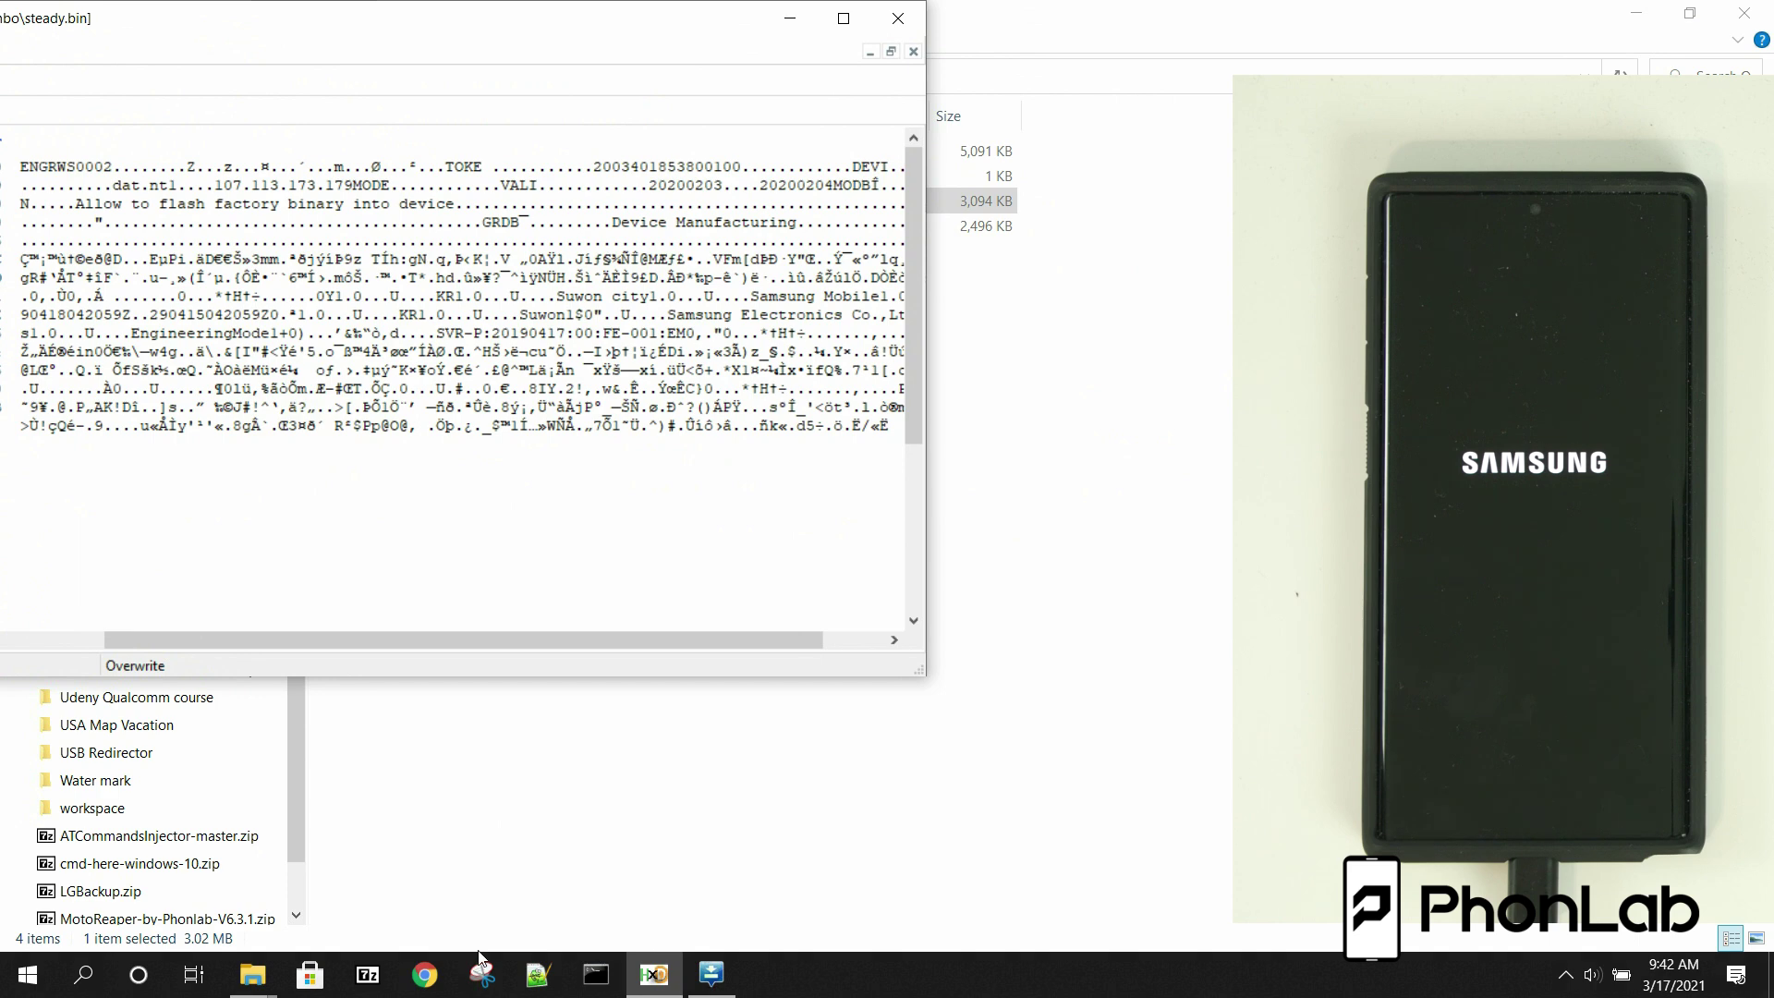
left_click_drag(746, 675, 675, 948)
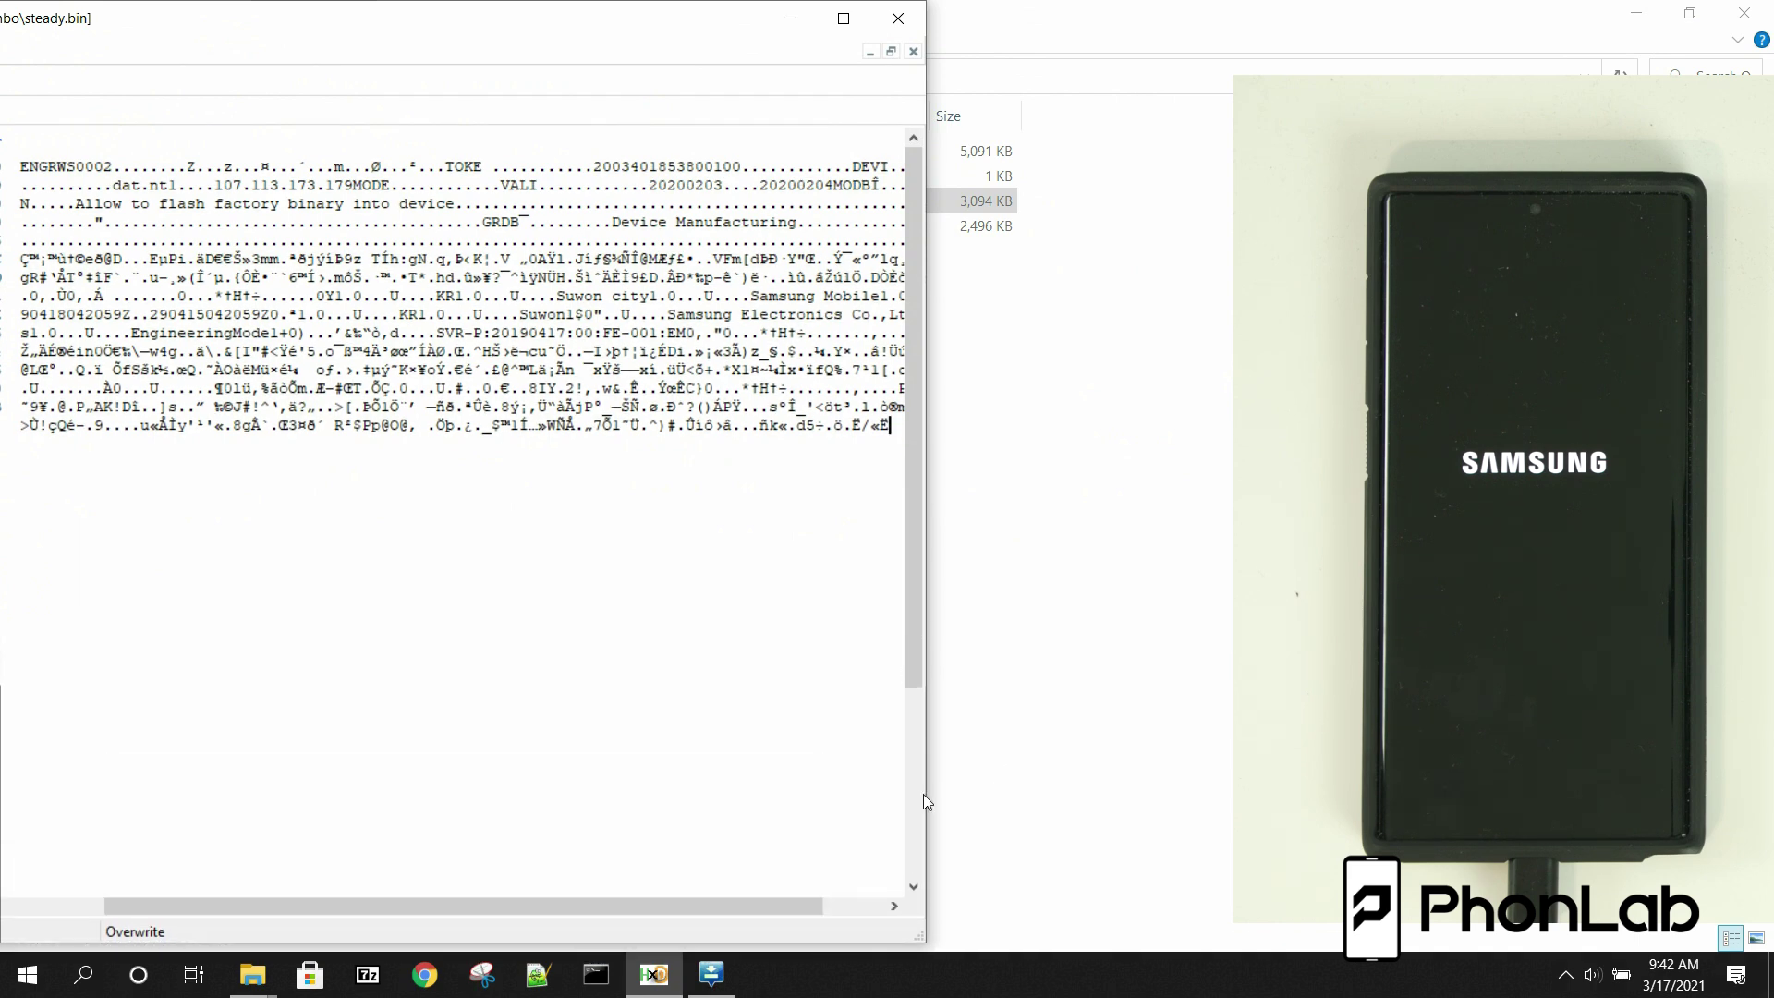
left_click_drag(927, 801, 1232, 747)
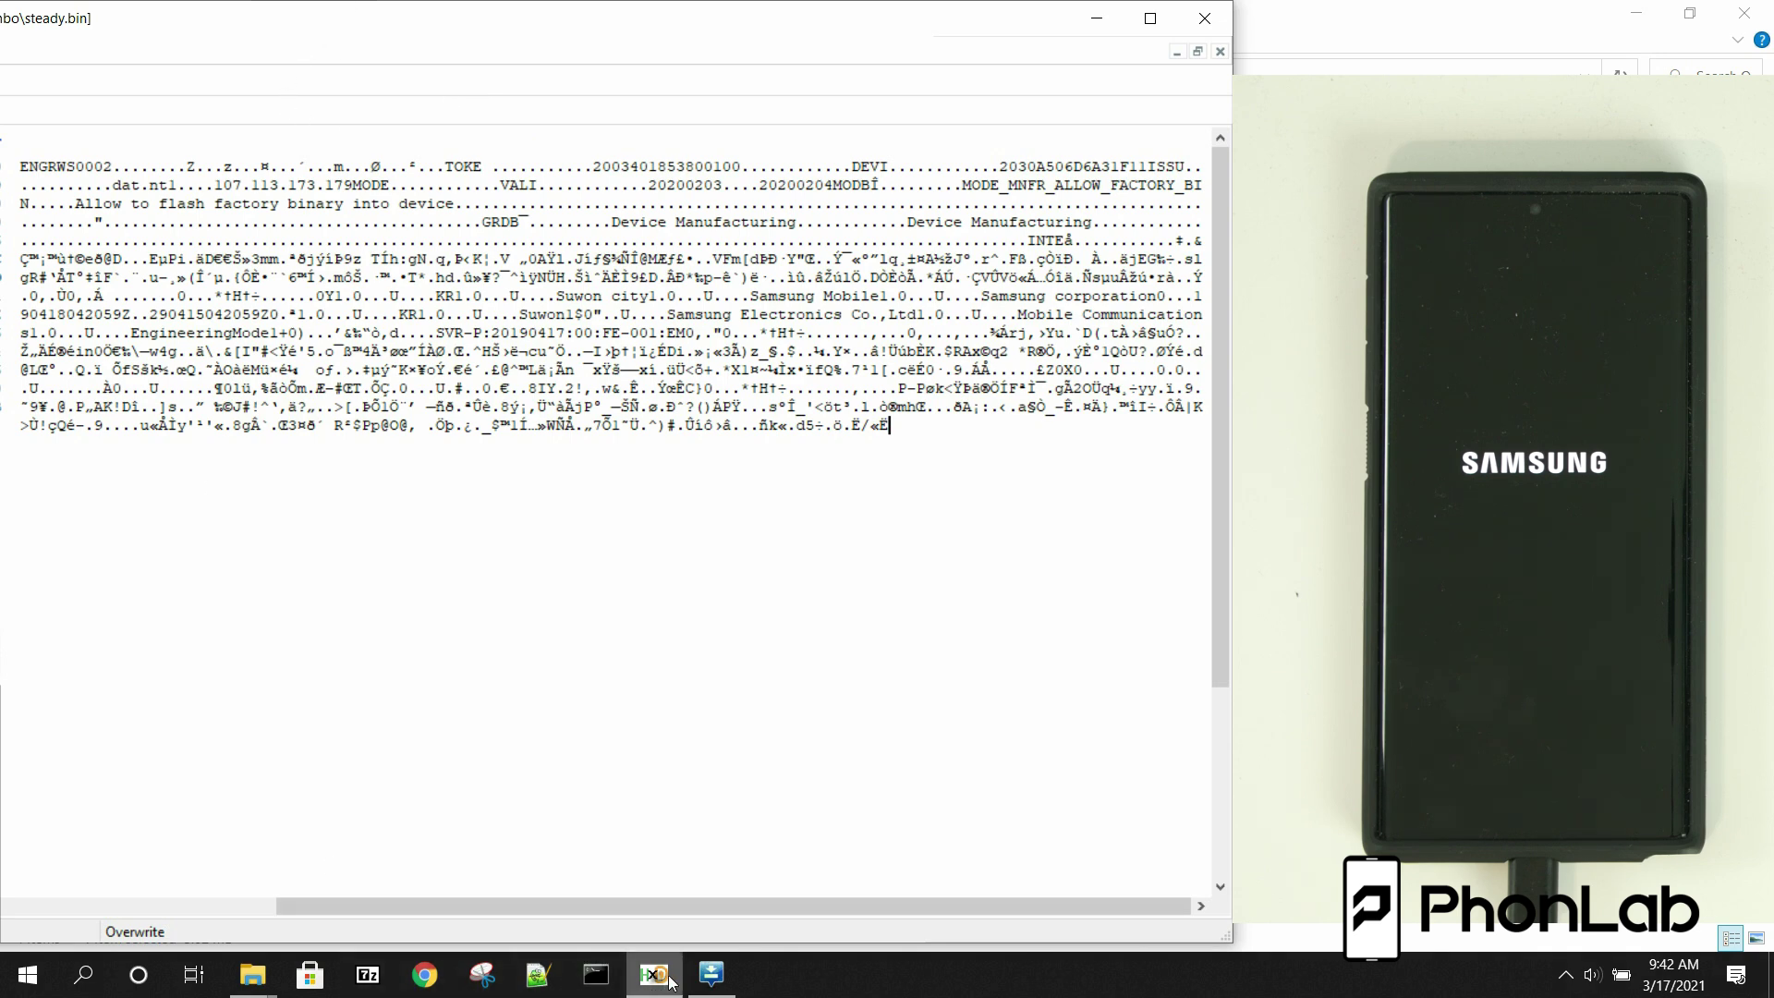
Step: Nudge the HxD window slightly into position
mouse_move(656, 985)
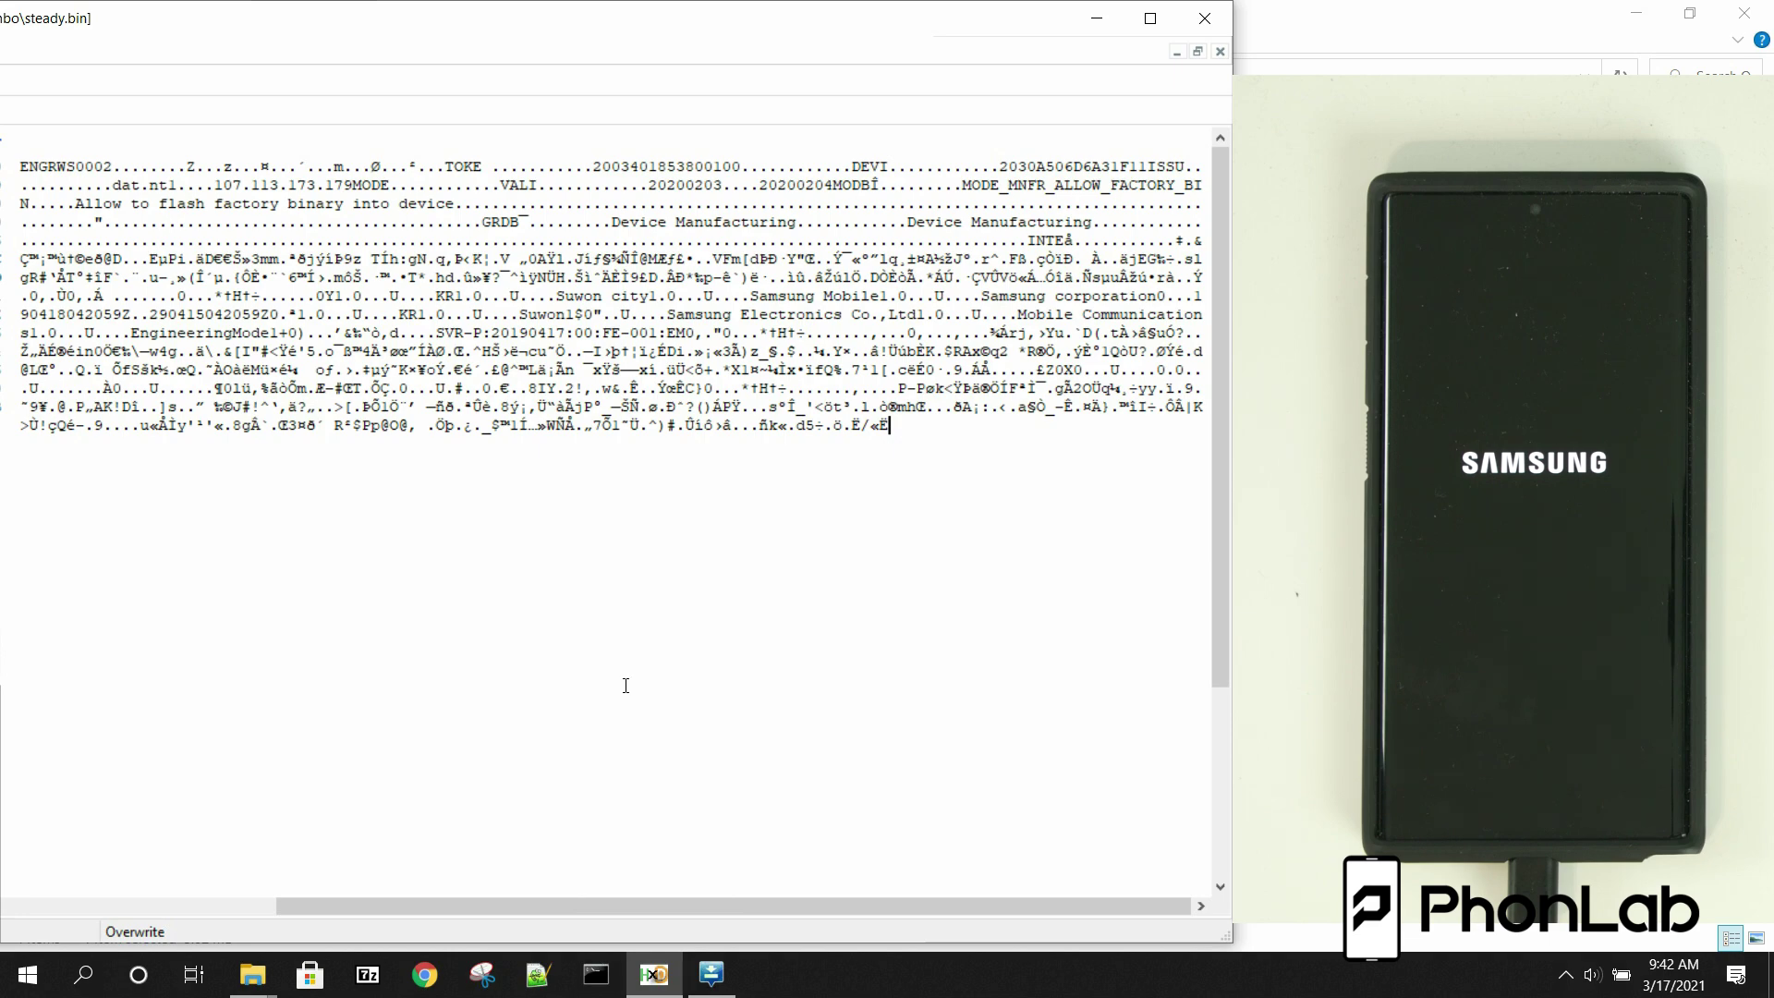
mouse_move(584, 906)
left_mouse_down()
mouse_move(344, 907)
mouse_move(606, 906)
left_mouse_up()
mouse_move(28, 27)
left_mouse_down()
mouse_move(56, 26)
mouse_move(15, 29)
left_mouse_up()
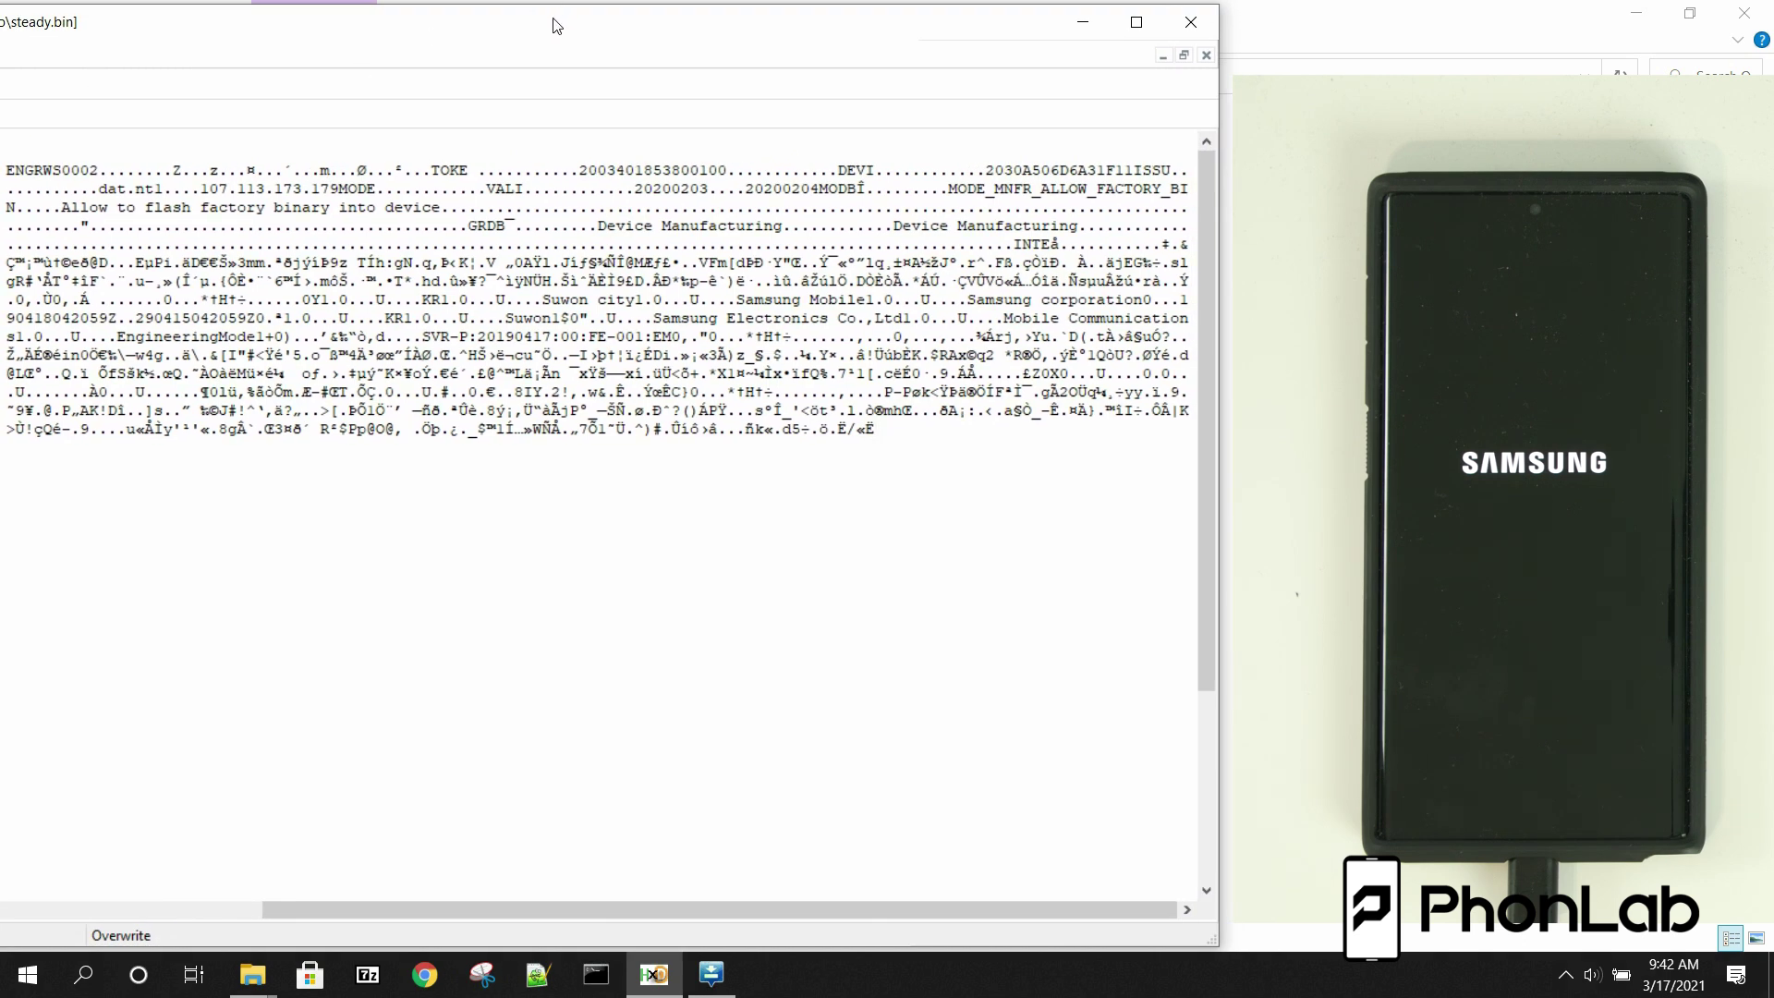
left_click_drag(554, 19, 553, 20)
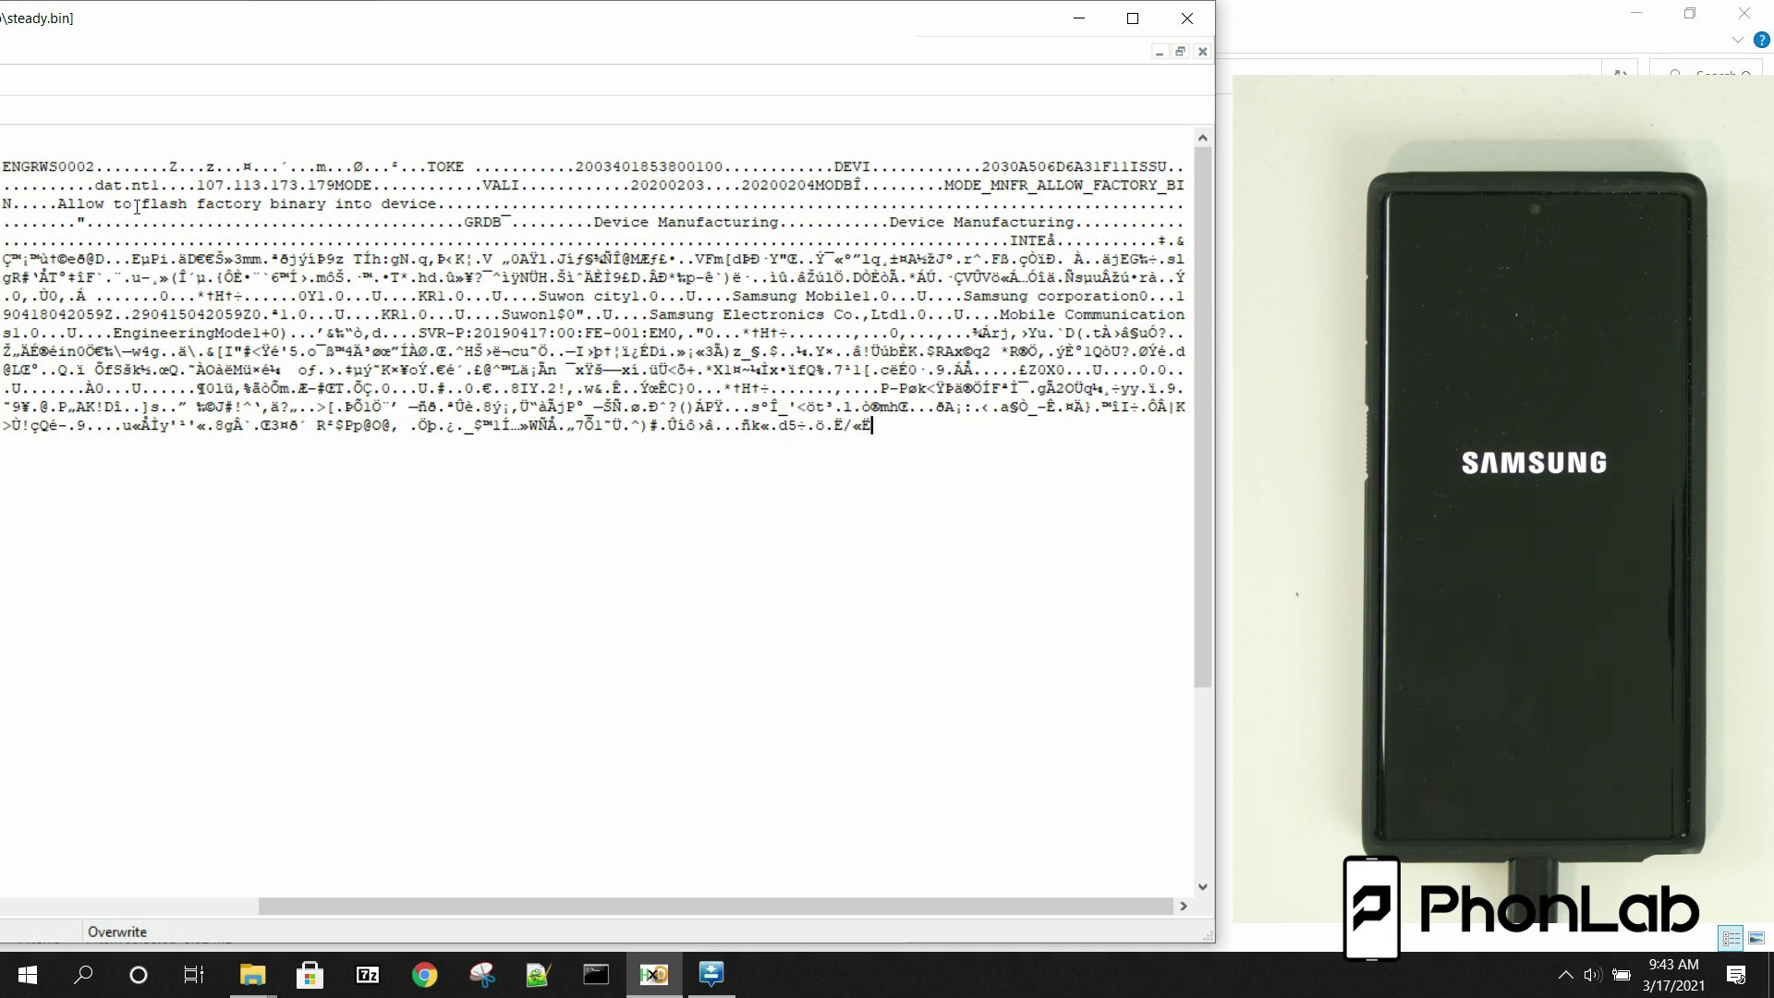
Step: Highlight 'Allow to flash factory binary into device' and the serial after DEVI in steady.bin
left_click_drag(59, 205, 430, 206)
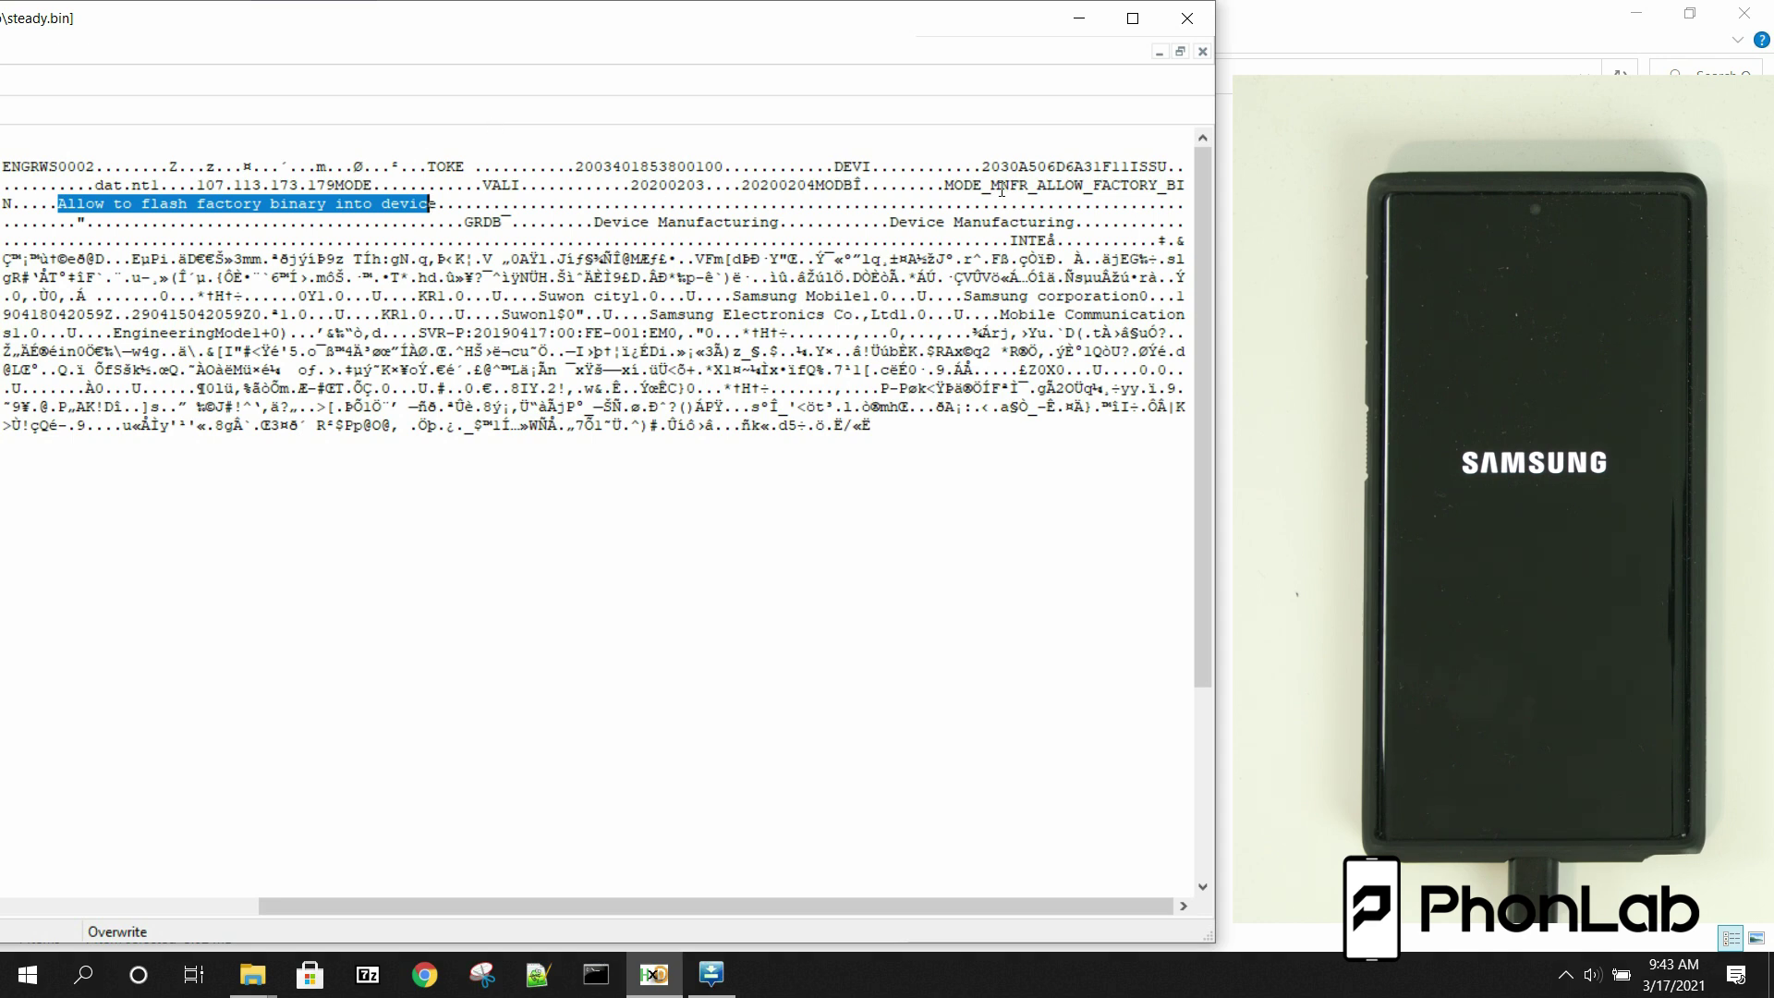
left_click_drag(981, 167, 1120, 169)
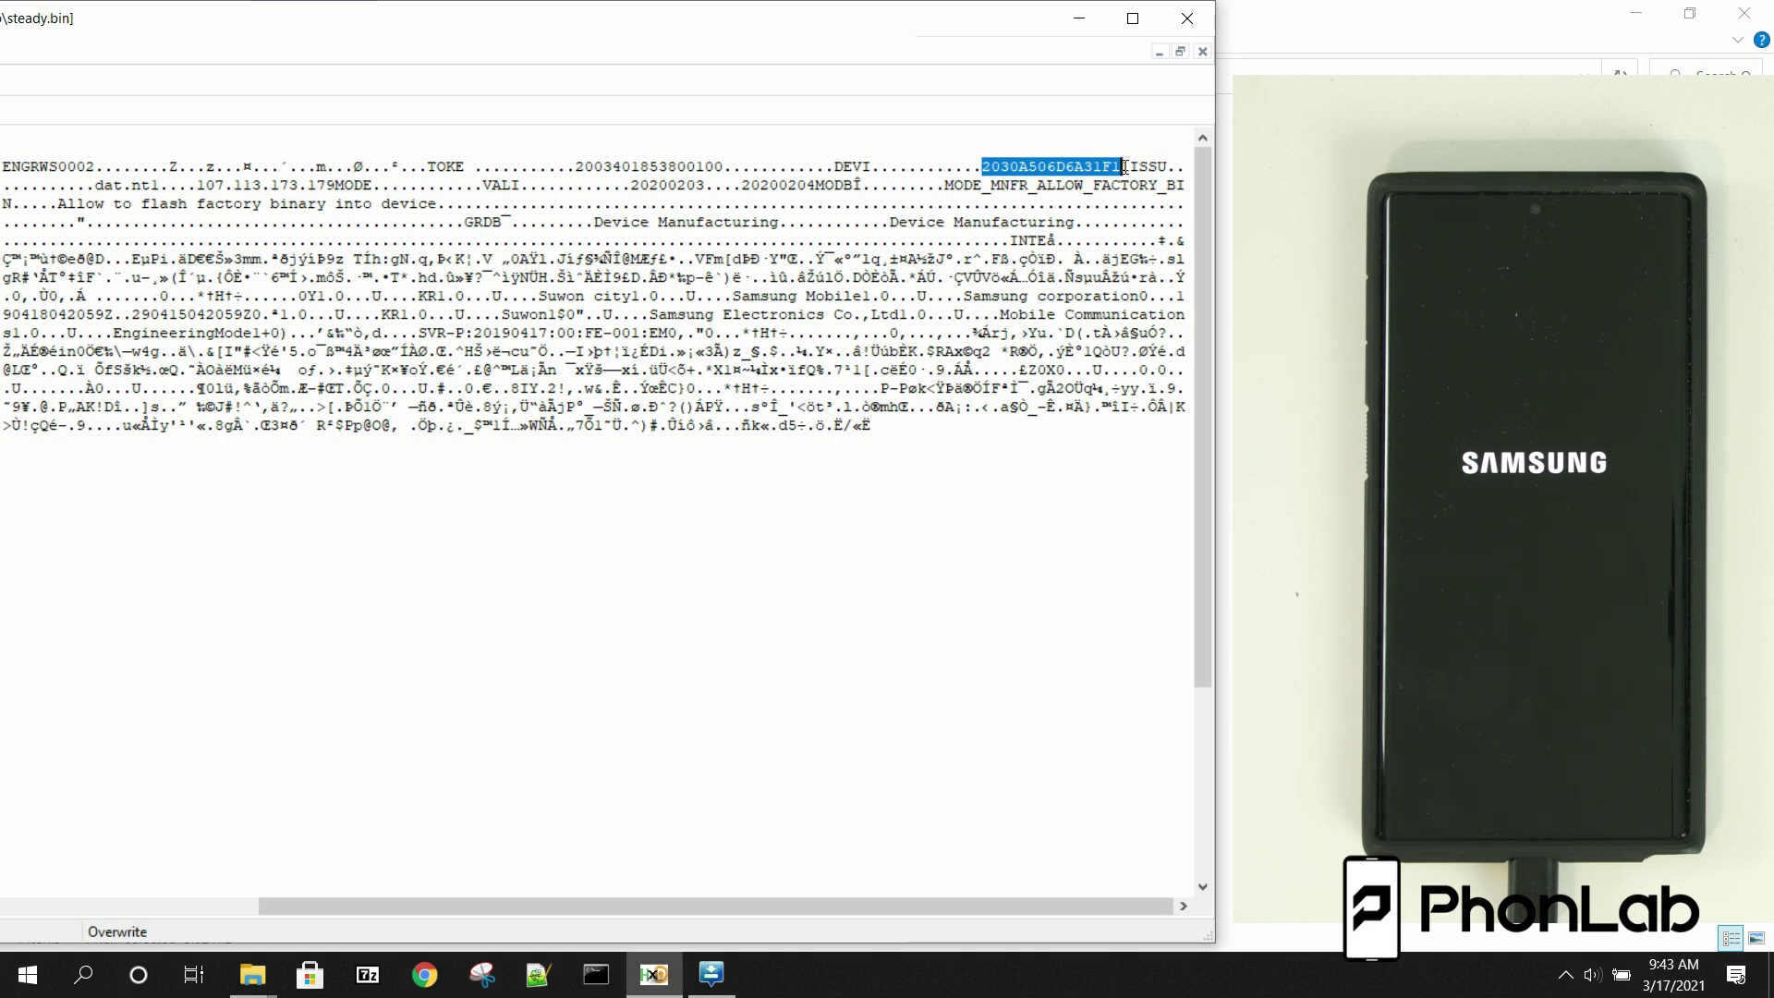
left_click(1124, 167)
left_click_drag(1124, 167, 982, 167)
left_click(982, 167)
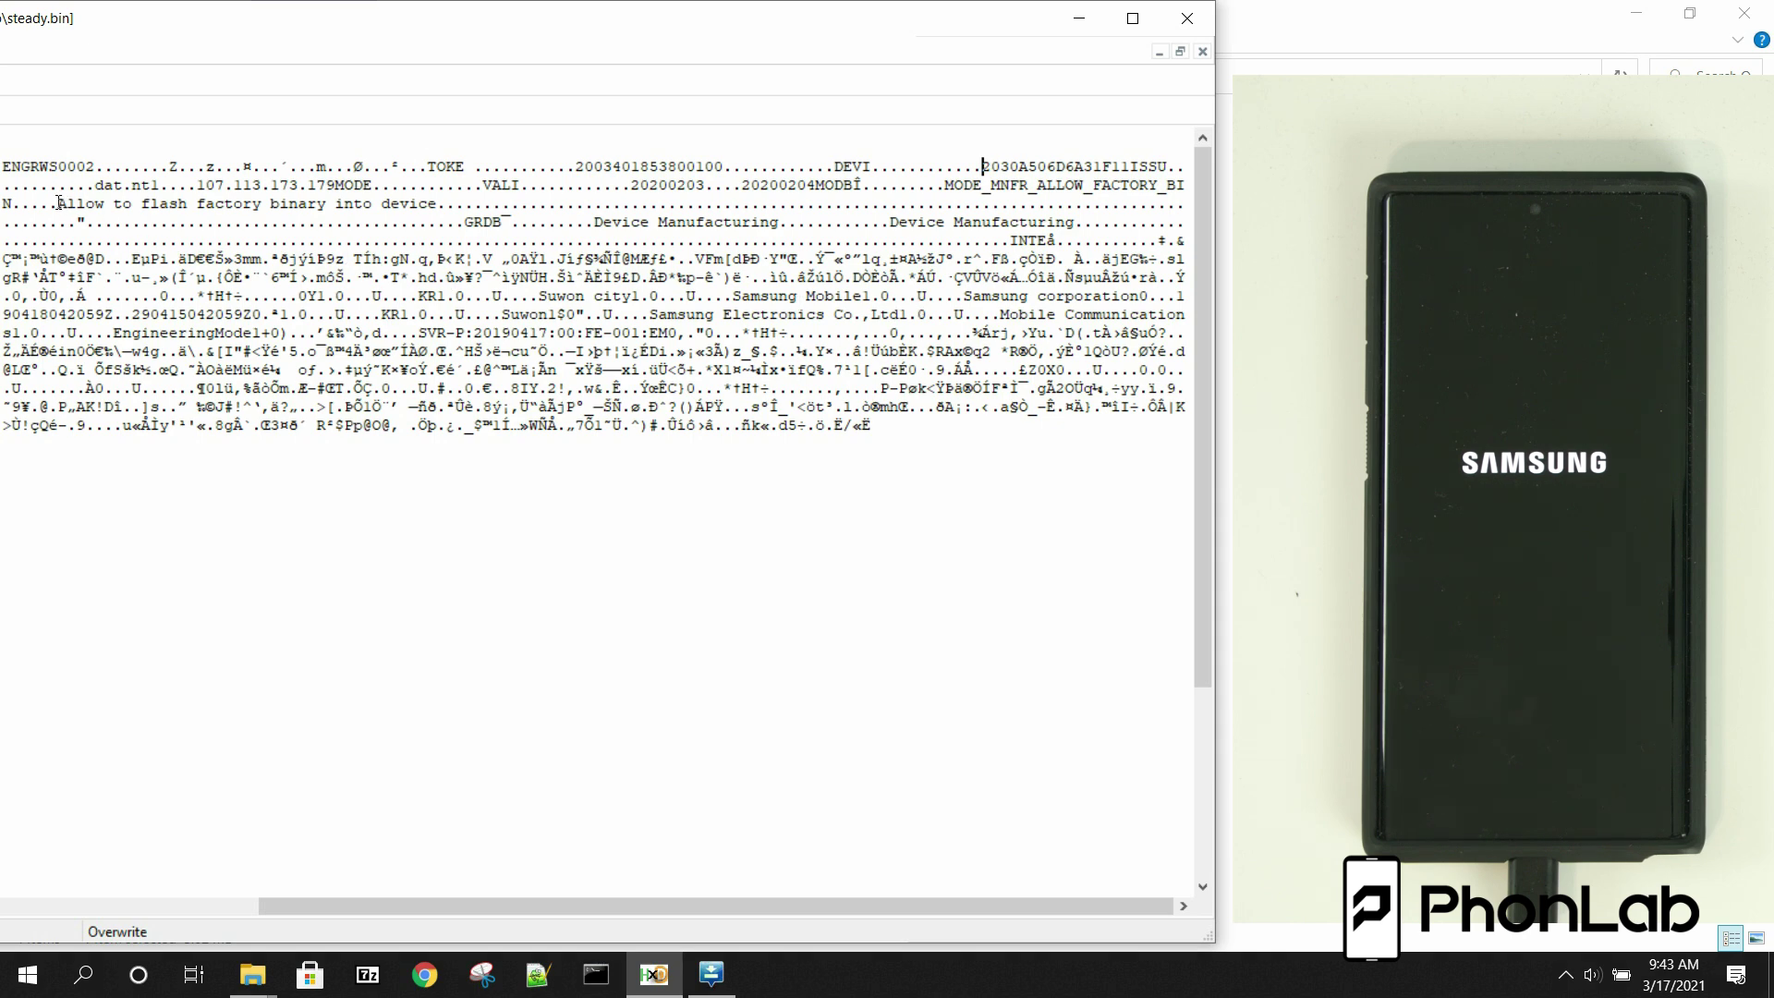
left_click_drag(58, 204, 438, 204)
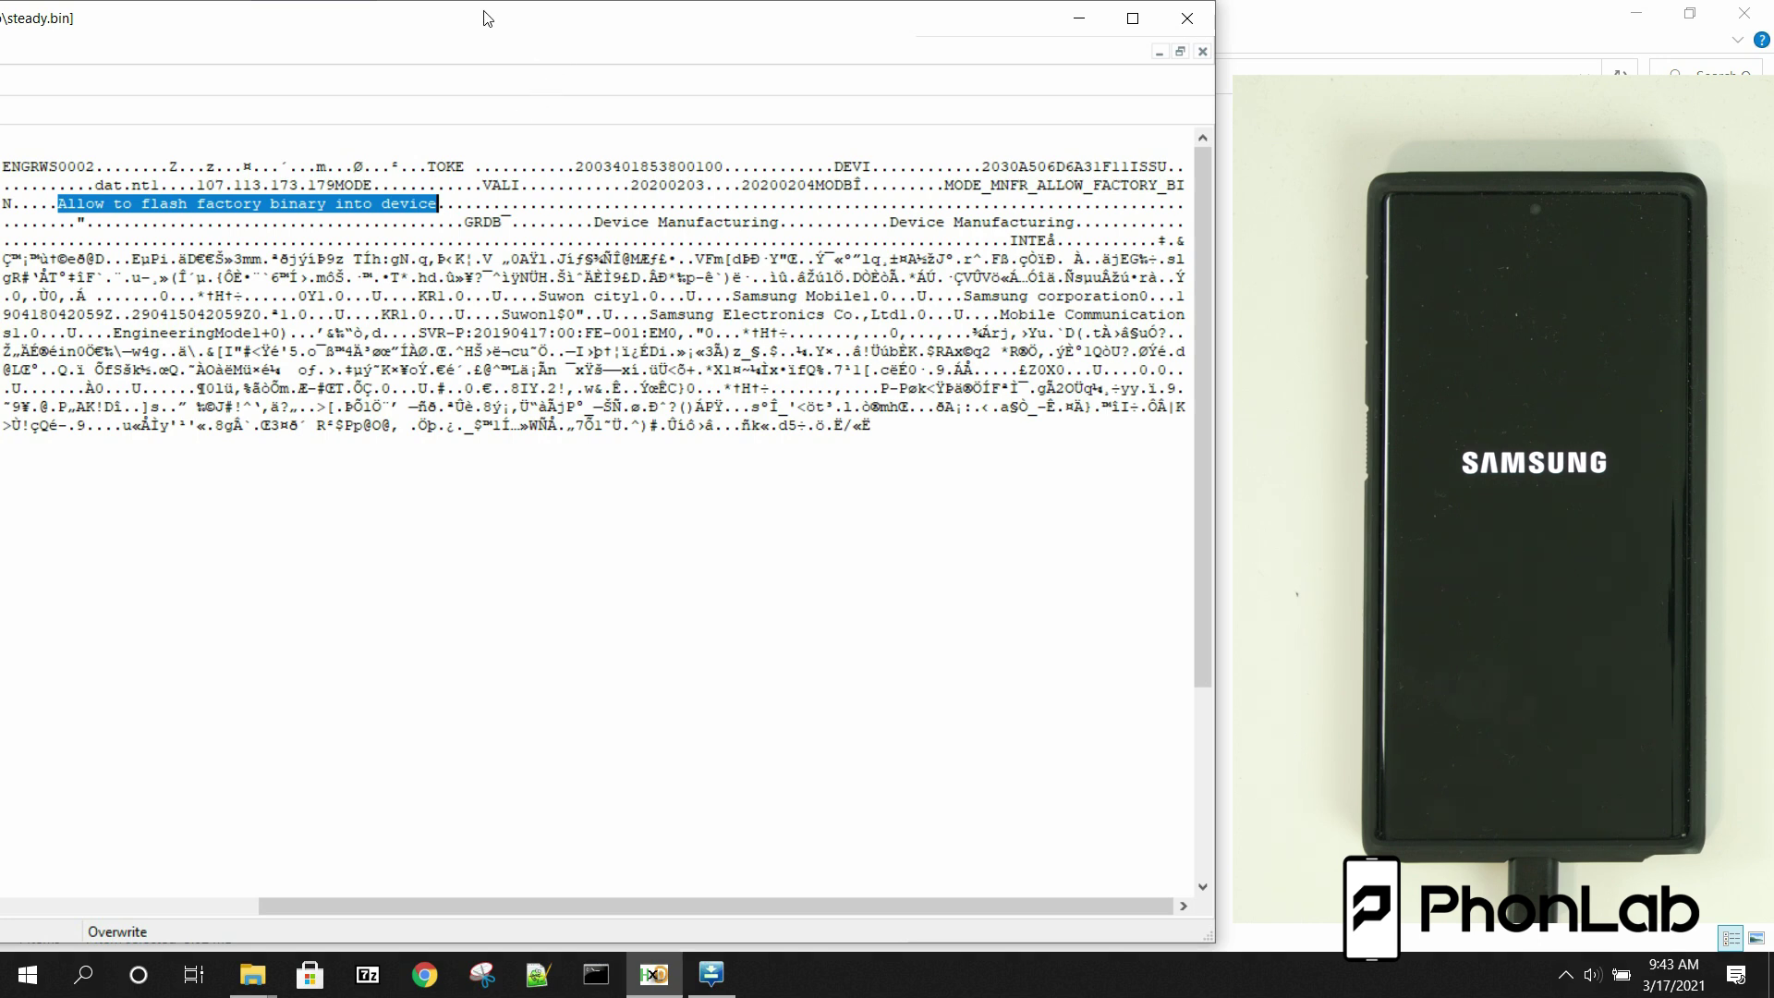
left_click_drag(487, 12, 1183, 22)
Step: Switch HxD to the bootloader unlock token's steady.bin in a restored window
double_click(1183, 22)
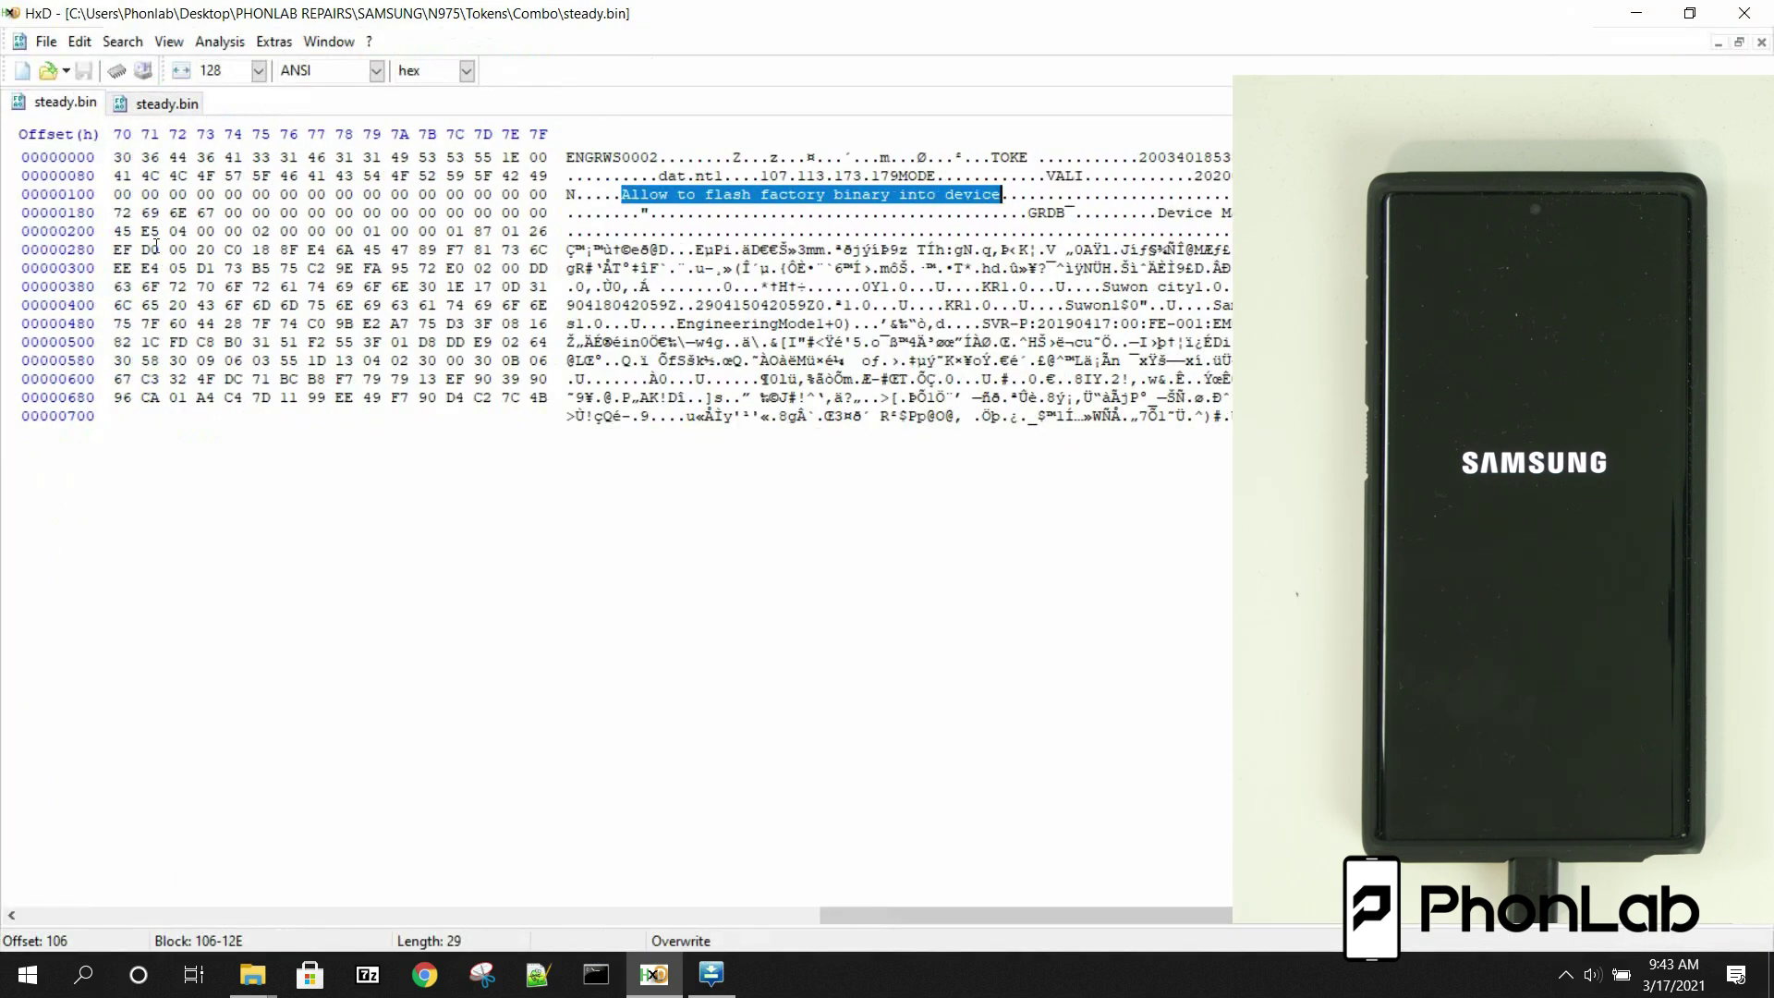
left_click(148, 109)
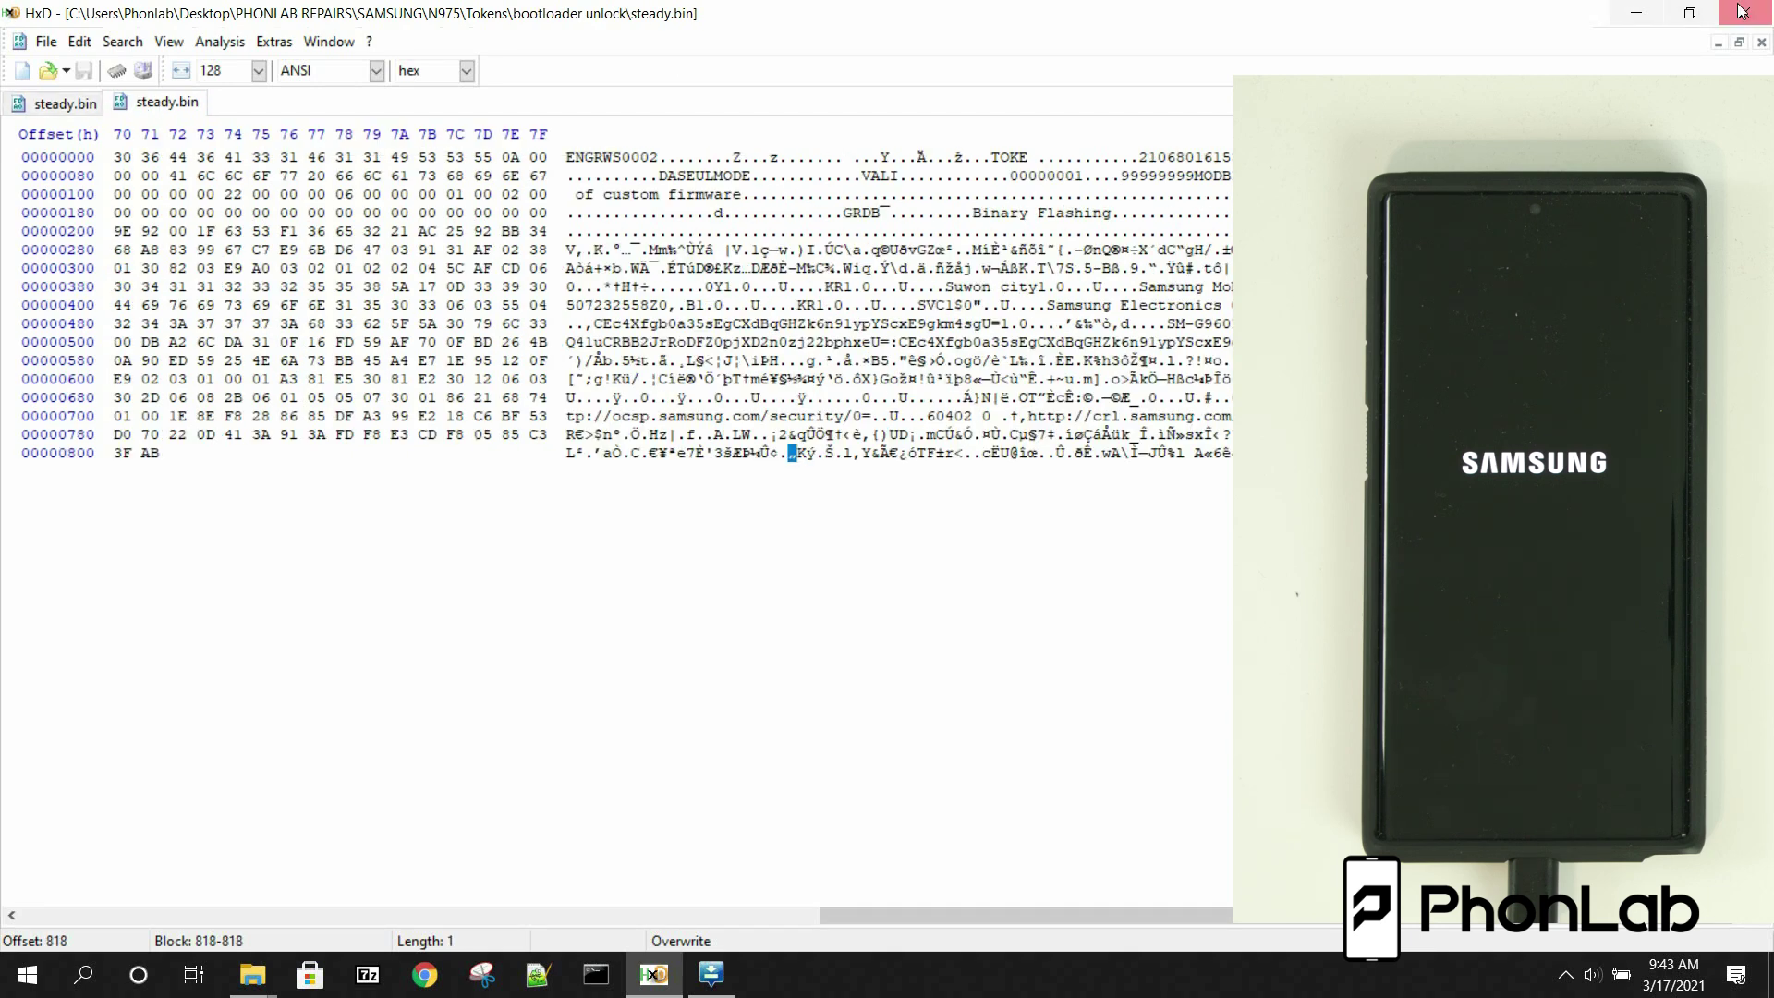
left_click(1690, 13)
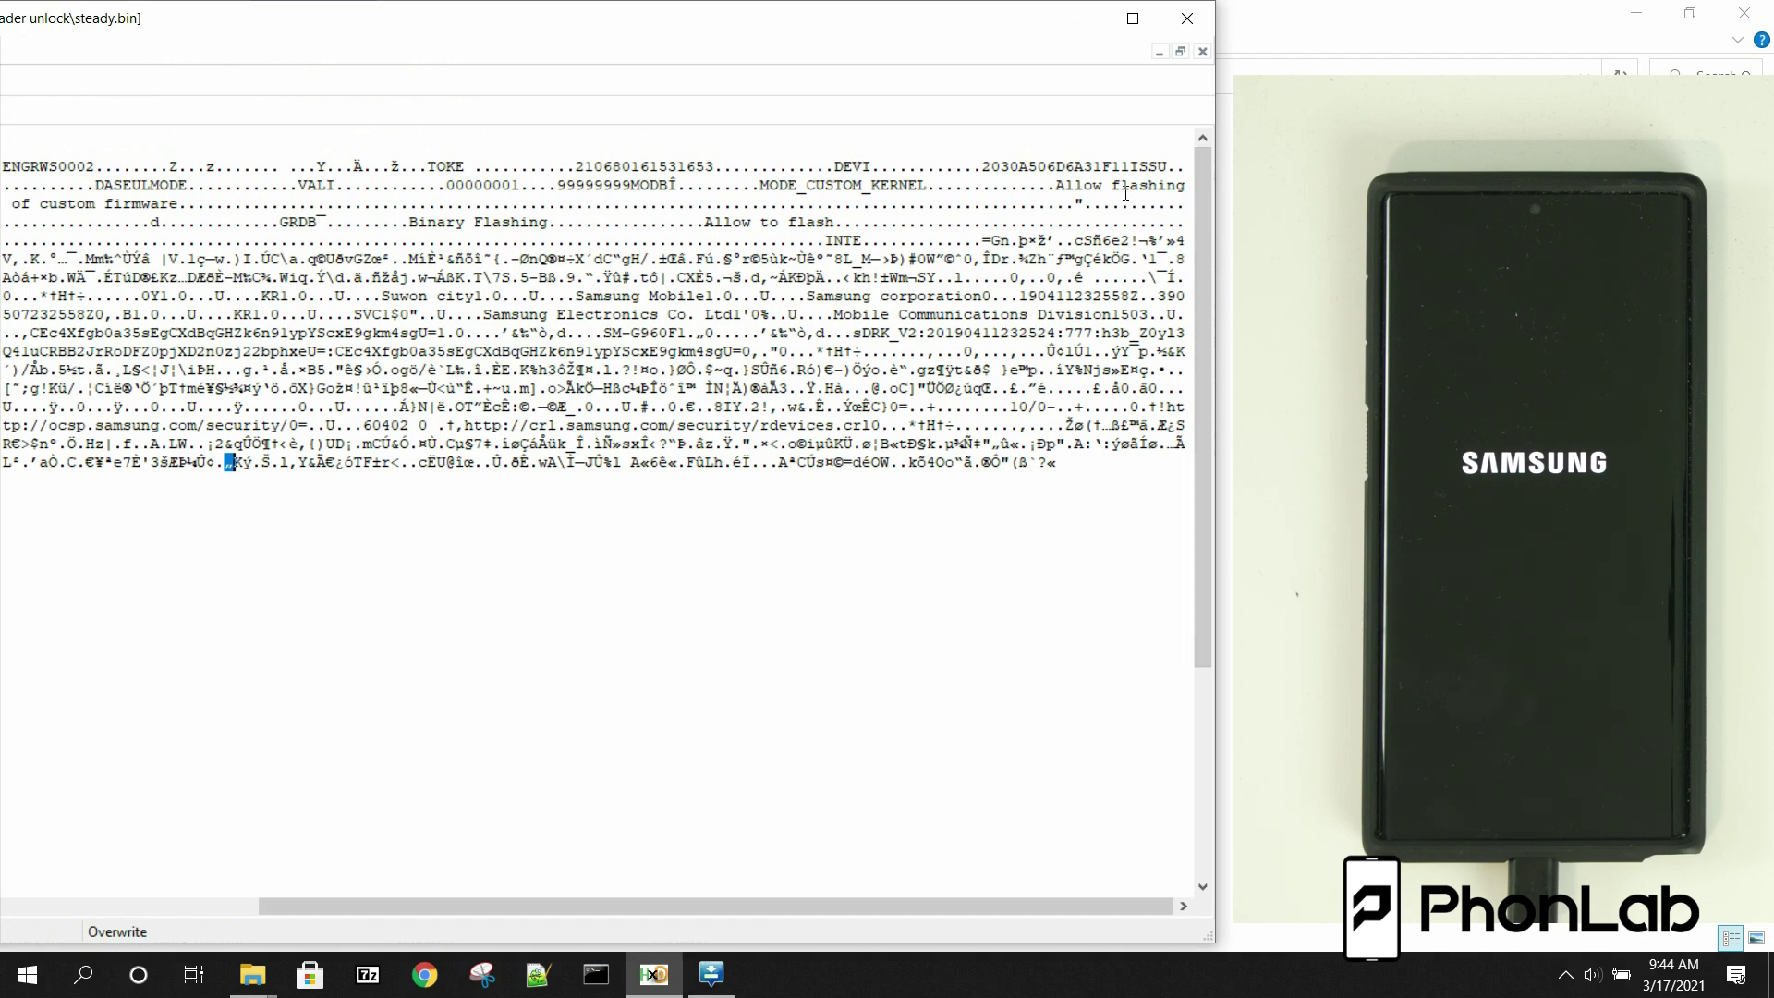
Step: Highlight its serial, 'Allow flashing of custom firmware', DASEULMODE and MODE_CUSTOM_KERNEL strings
left_click_drag(982, 166, 1120, 165)
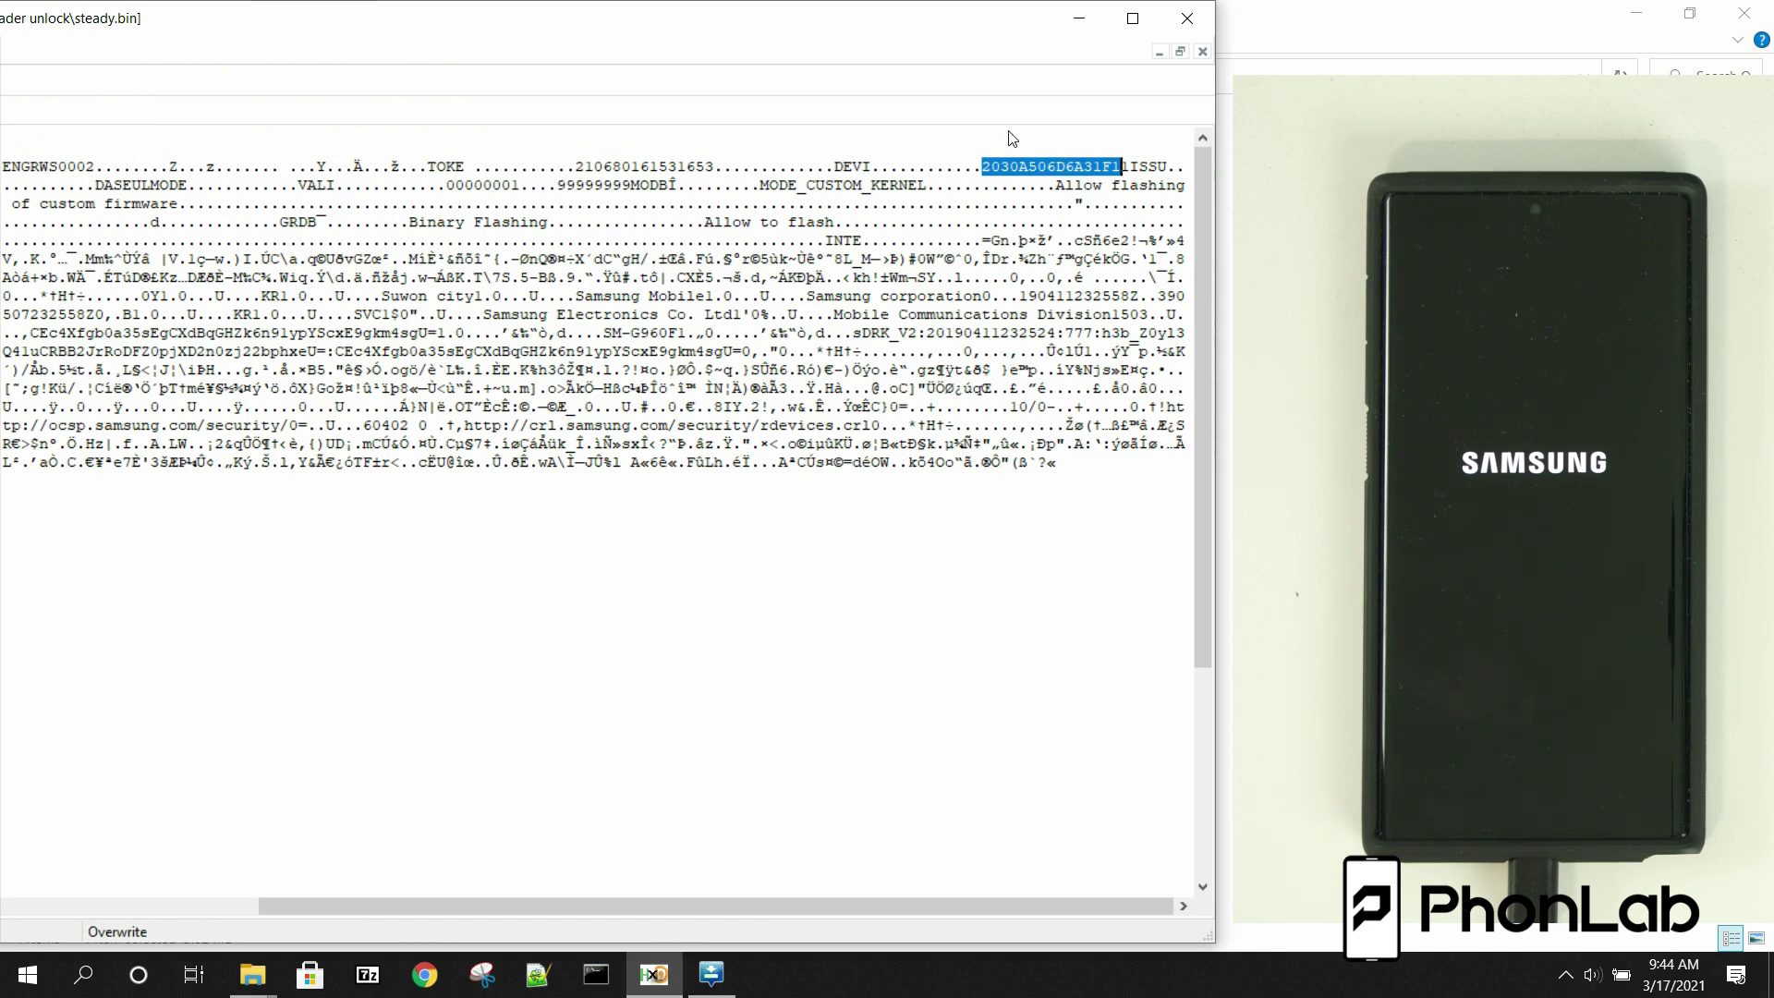
left_click_drag(1129, 167, 992, 139)
left_click_drag(1057, 189, 180, 203)
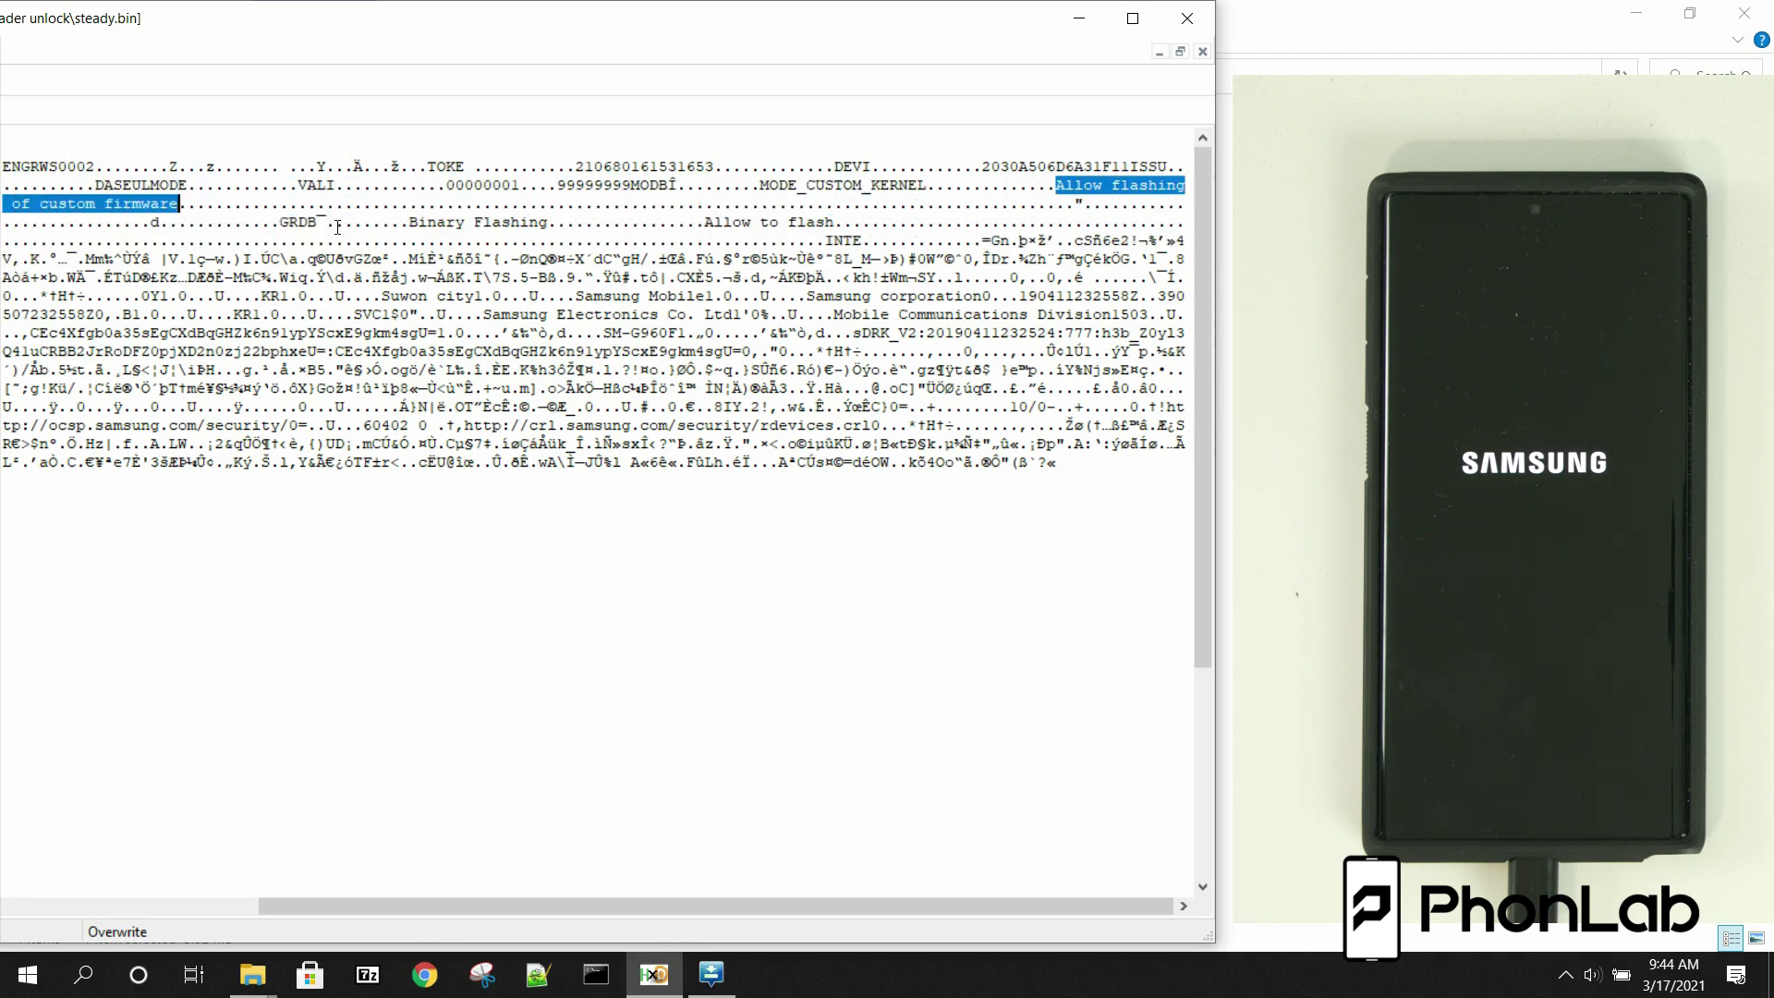
left_click_drag(96, 183, 179, 183)
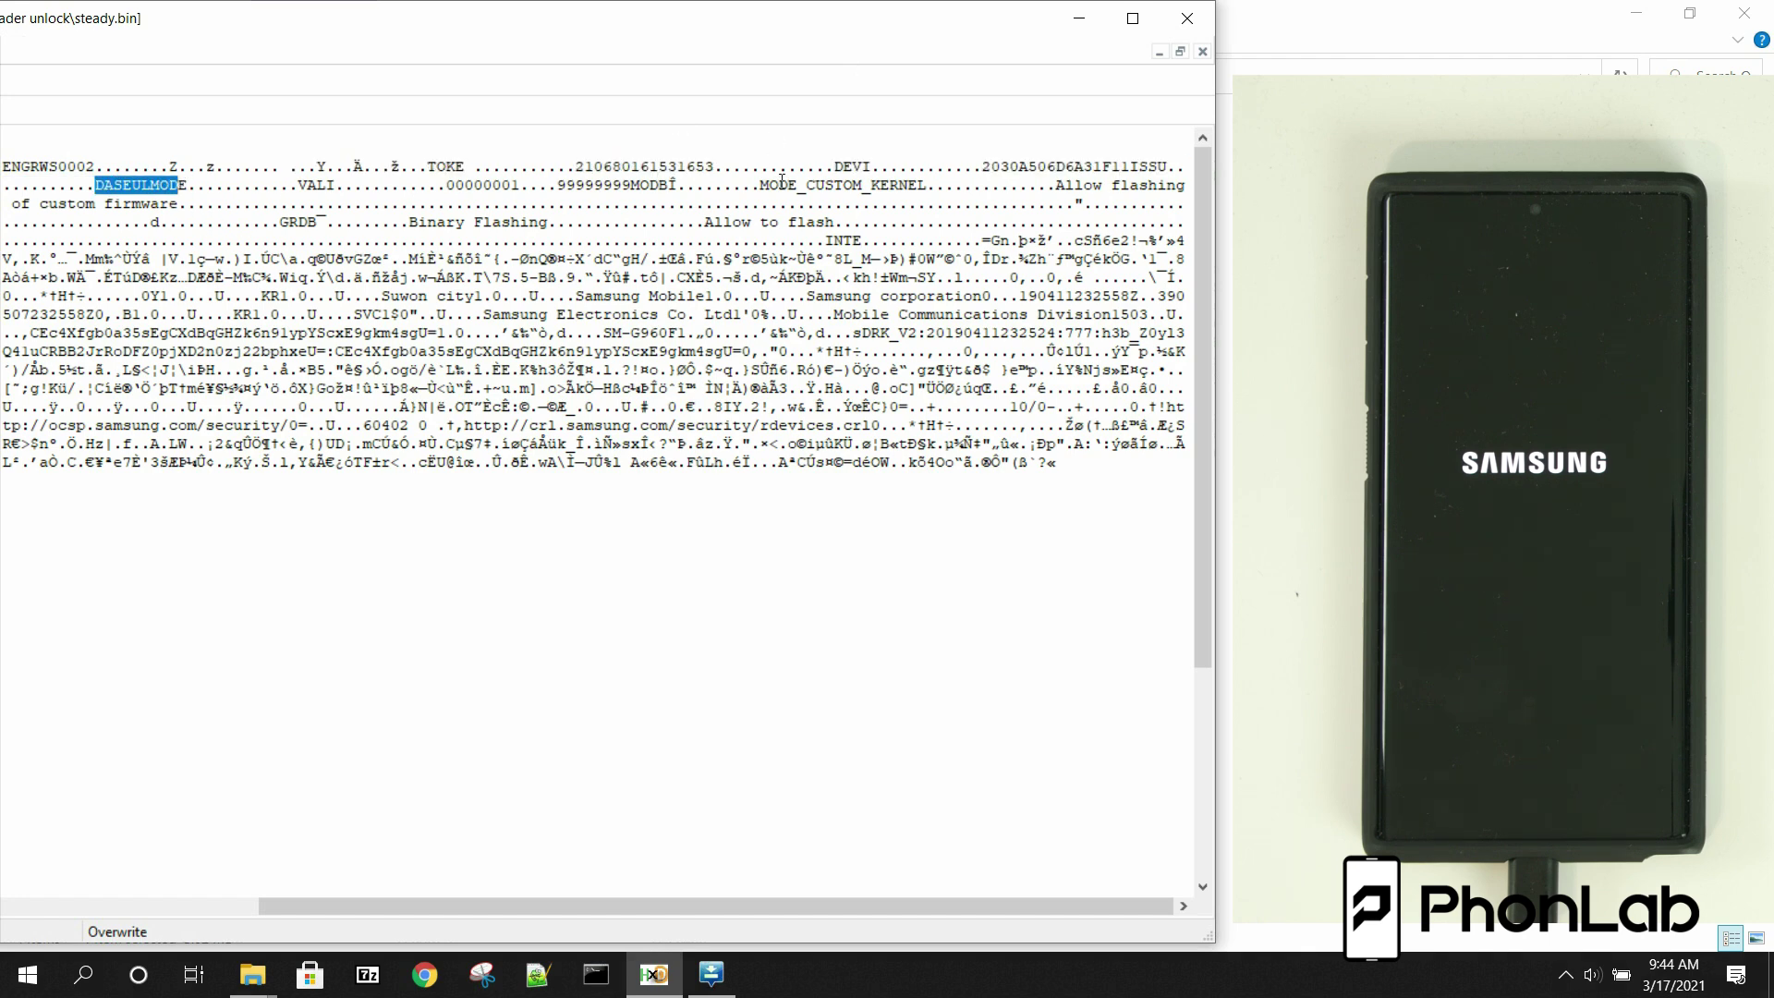
left_click_drag(760, 184, 917, 188)
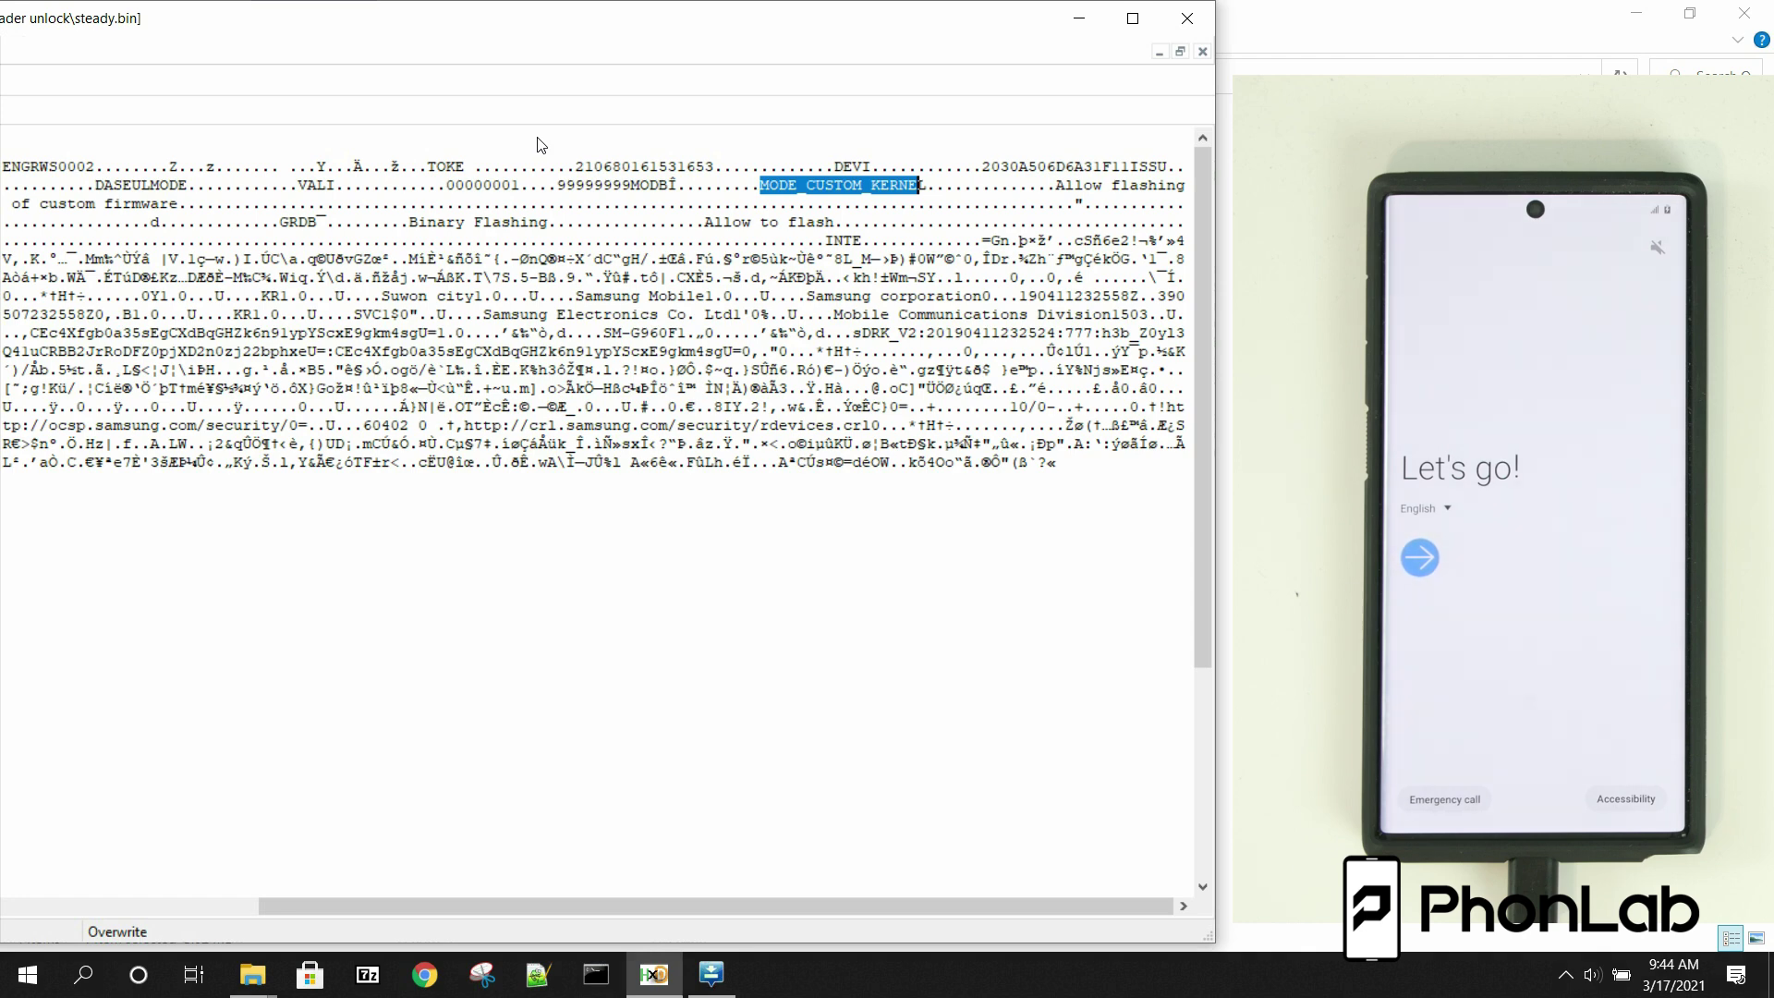
Step: Re-highlight MODE_CUSTOM_KERNEL, then the unlock token's serial following DEVI
left_click(767, 166)
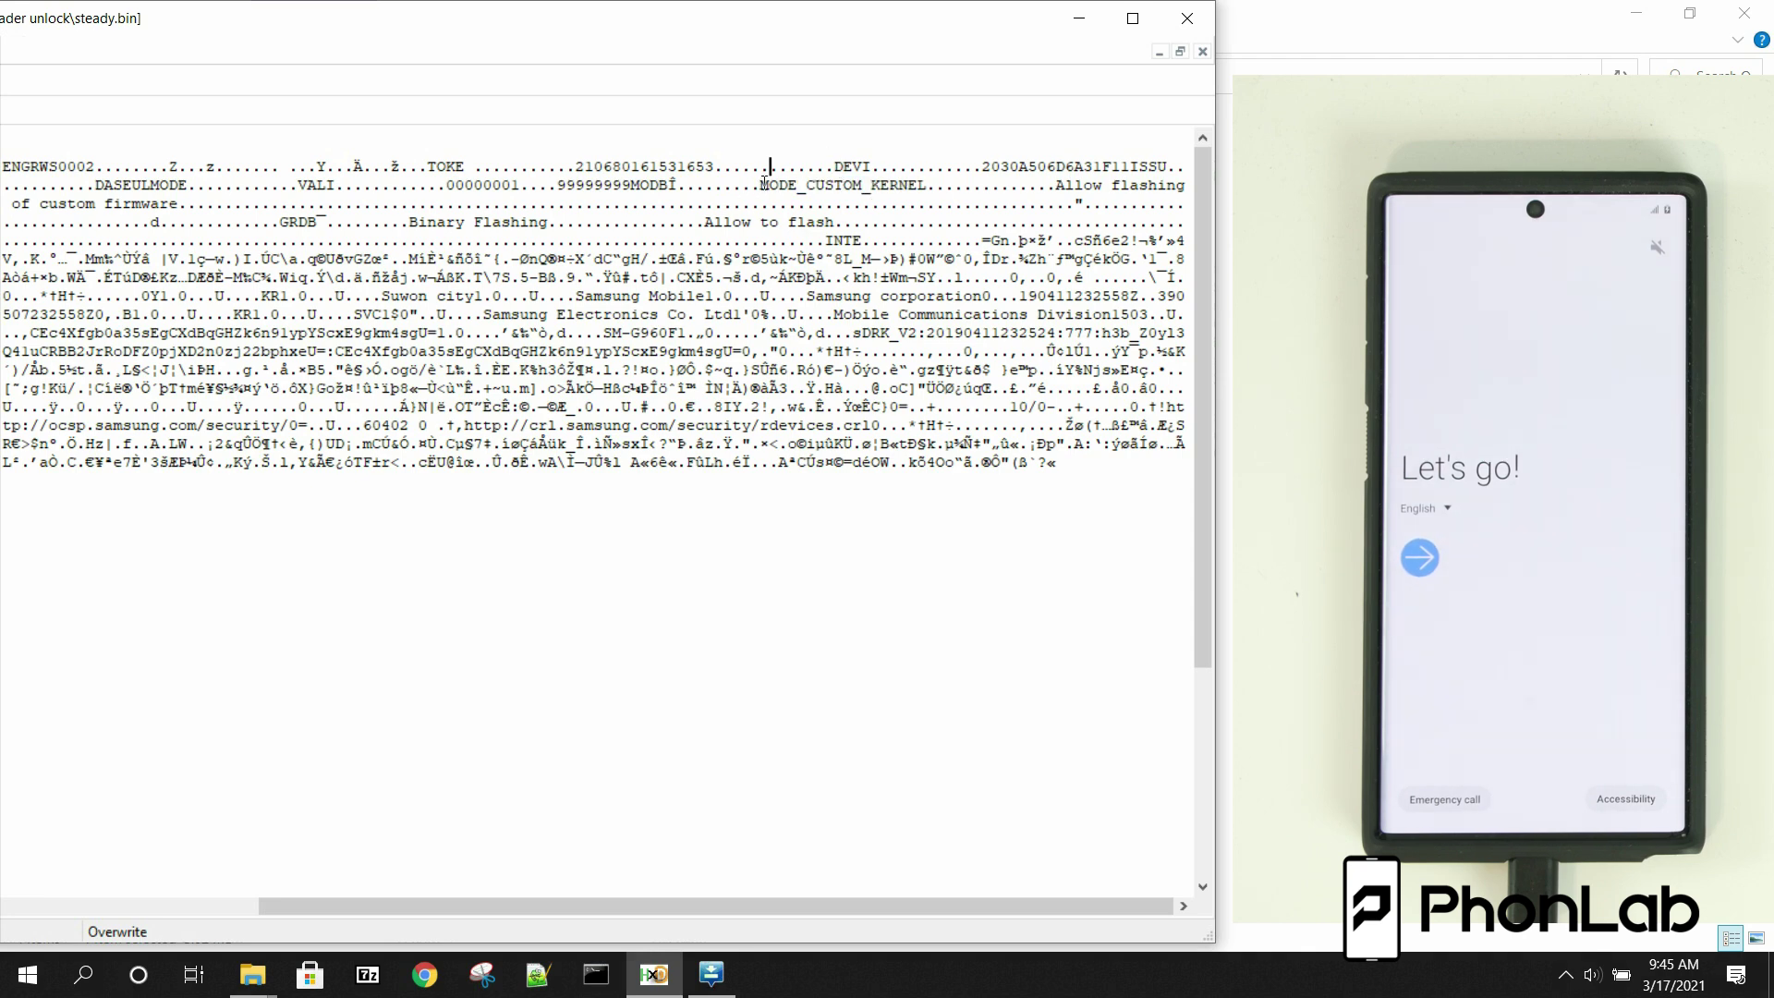
left_click_drag(759, 184, 929, 188)
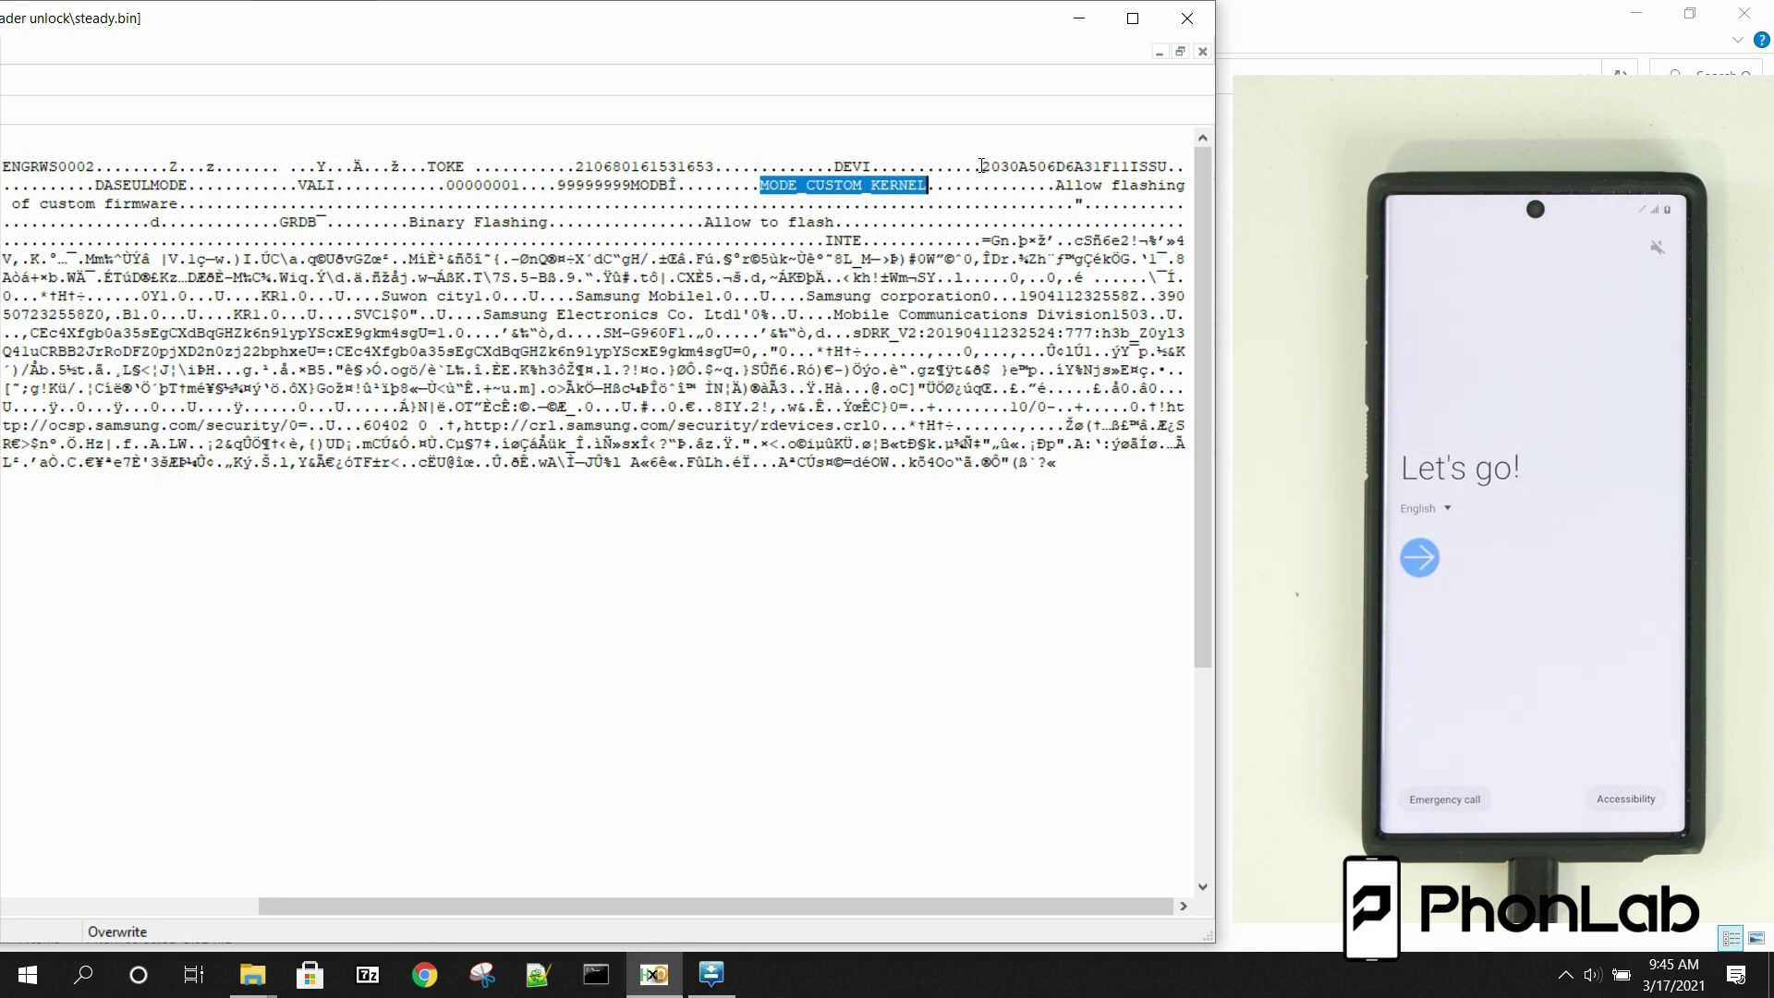
left_click_drag(981, 166, 1119, 150)
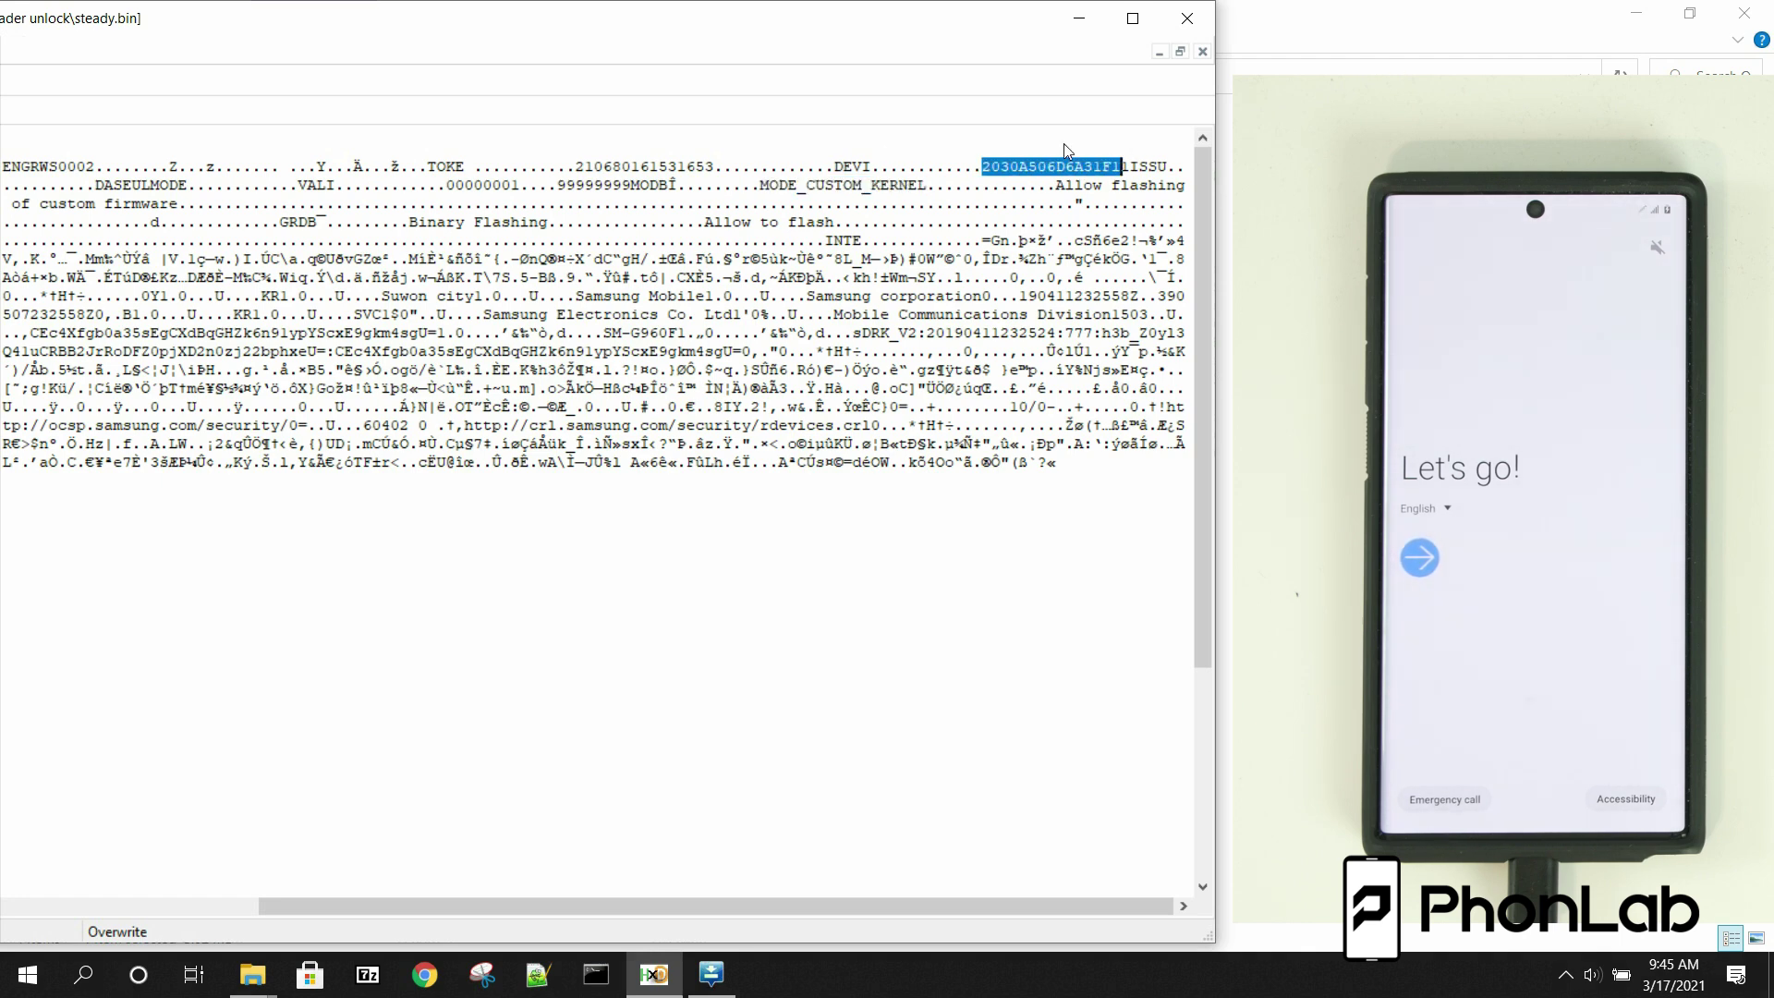
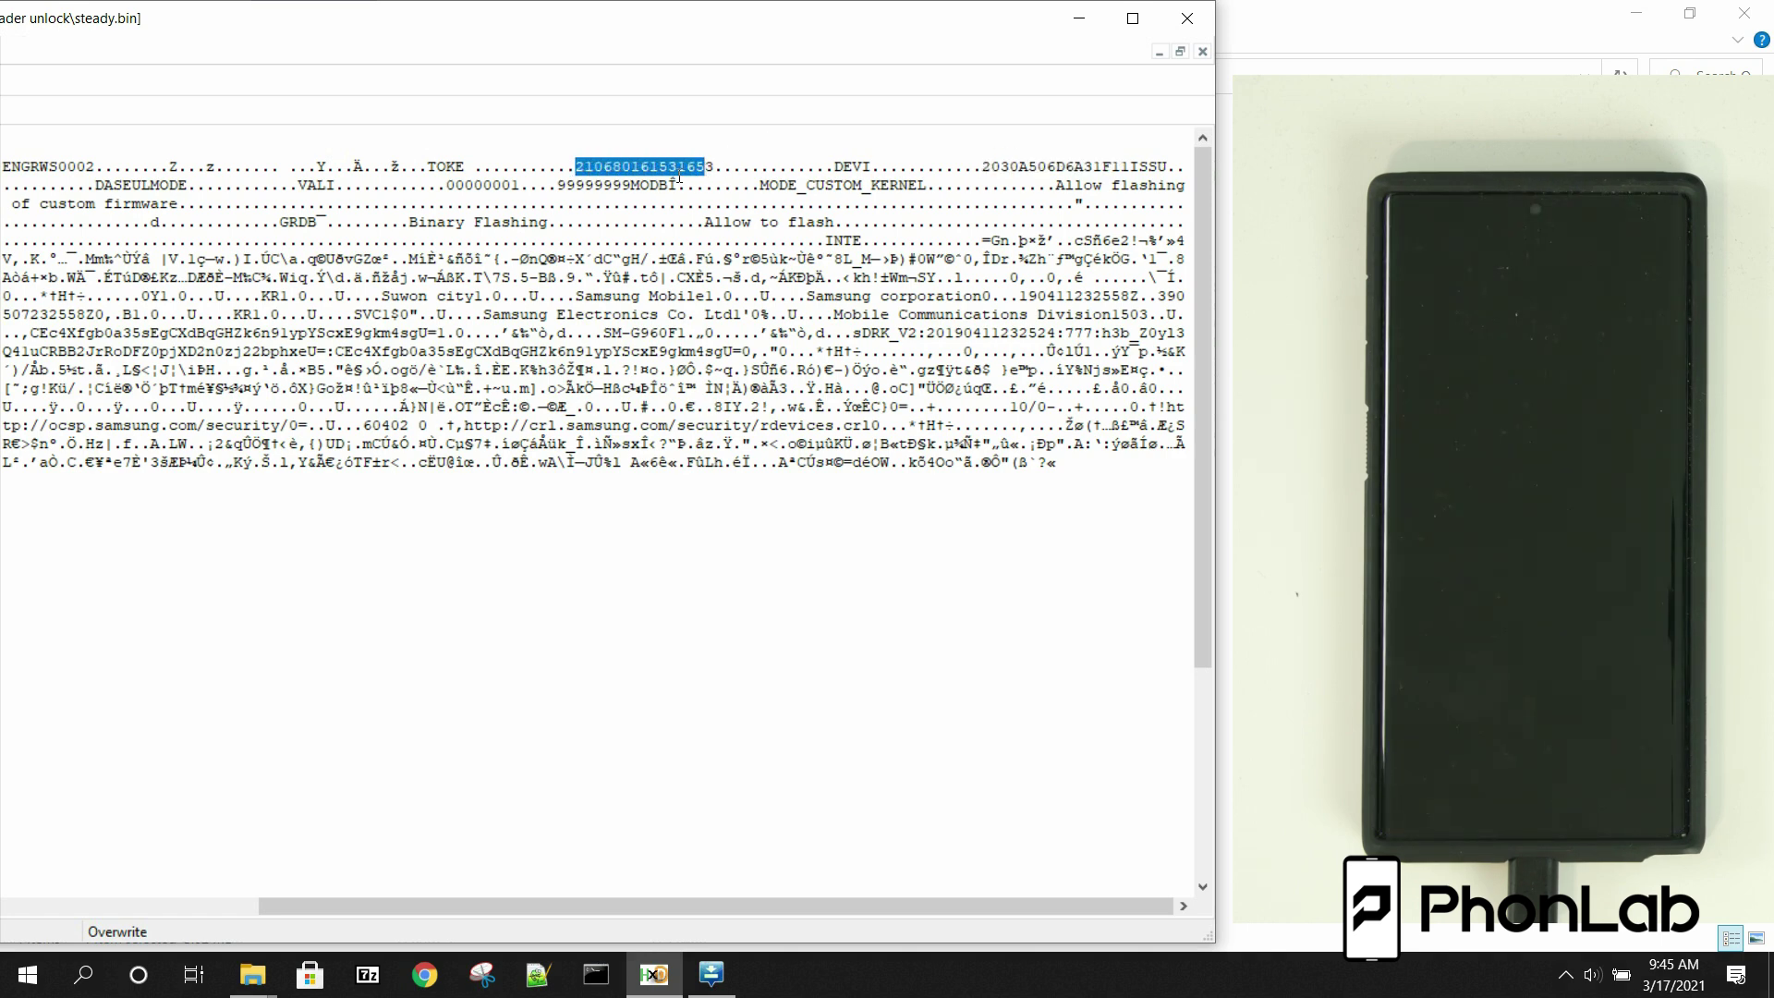
Step: Clear the partial selection and select the entire token number after TOKE in steady.bin
left_click(529, 165)
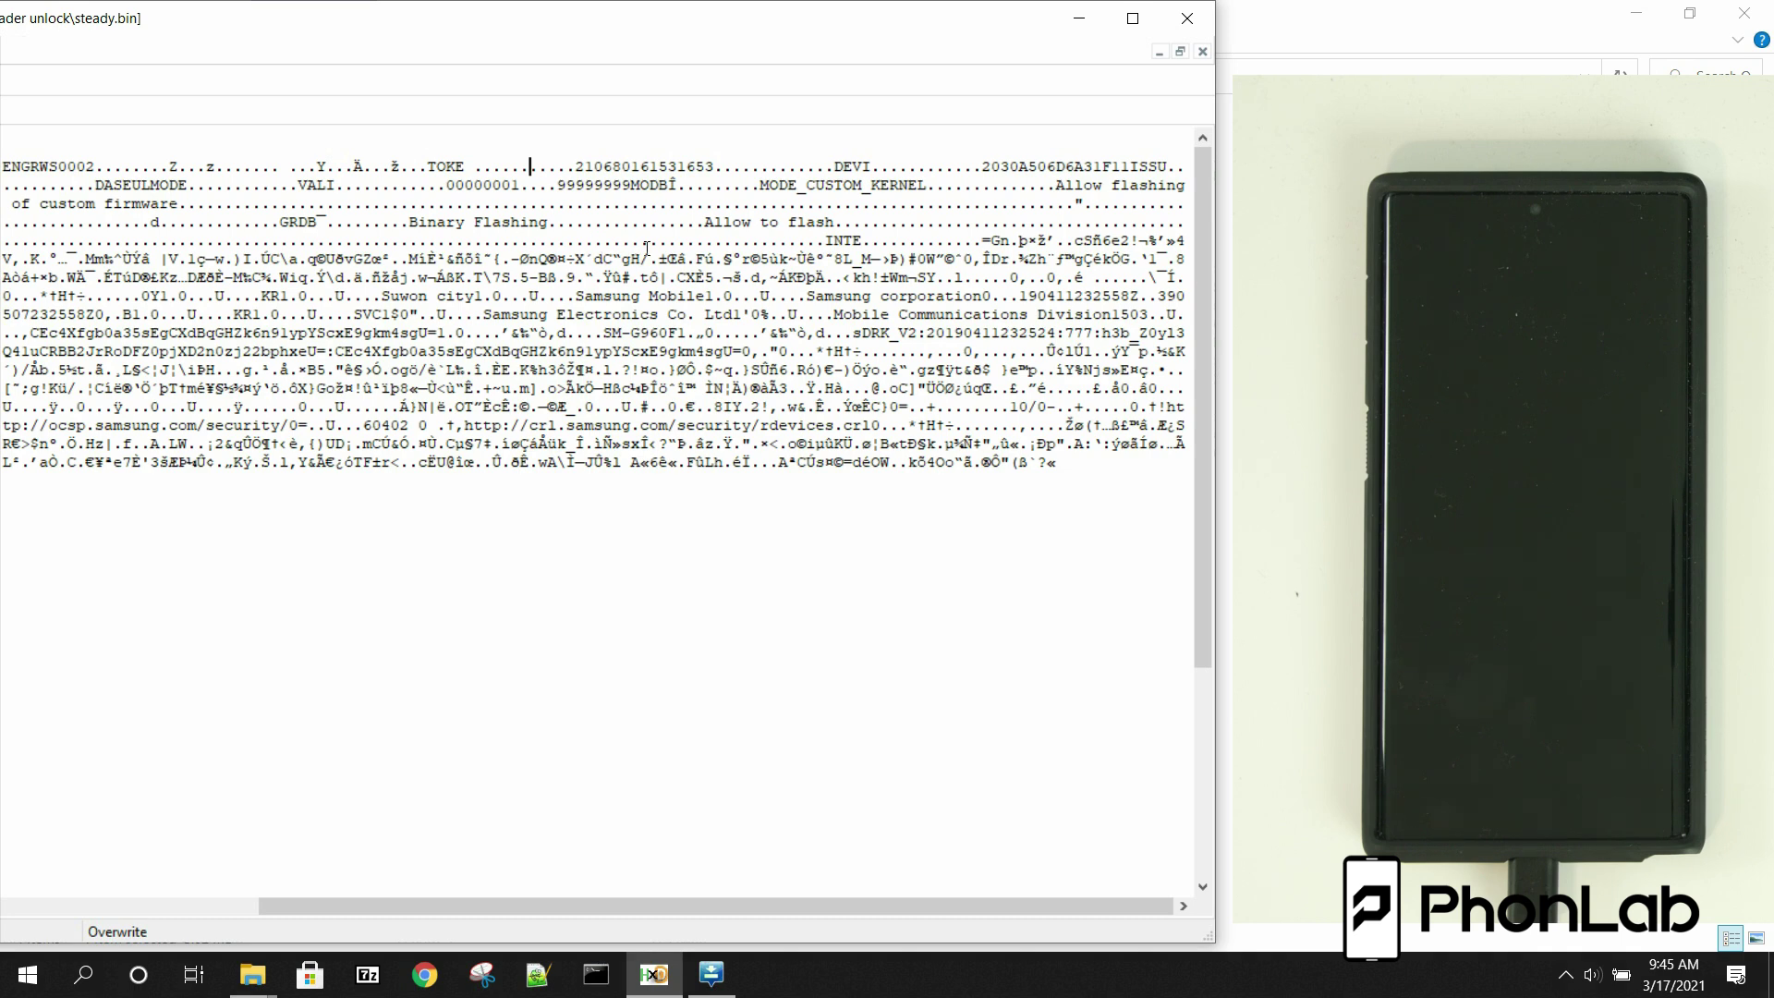
left_click_drag(567, 166, 716, 166)
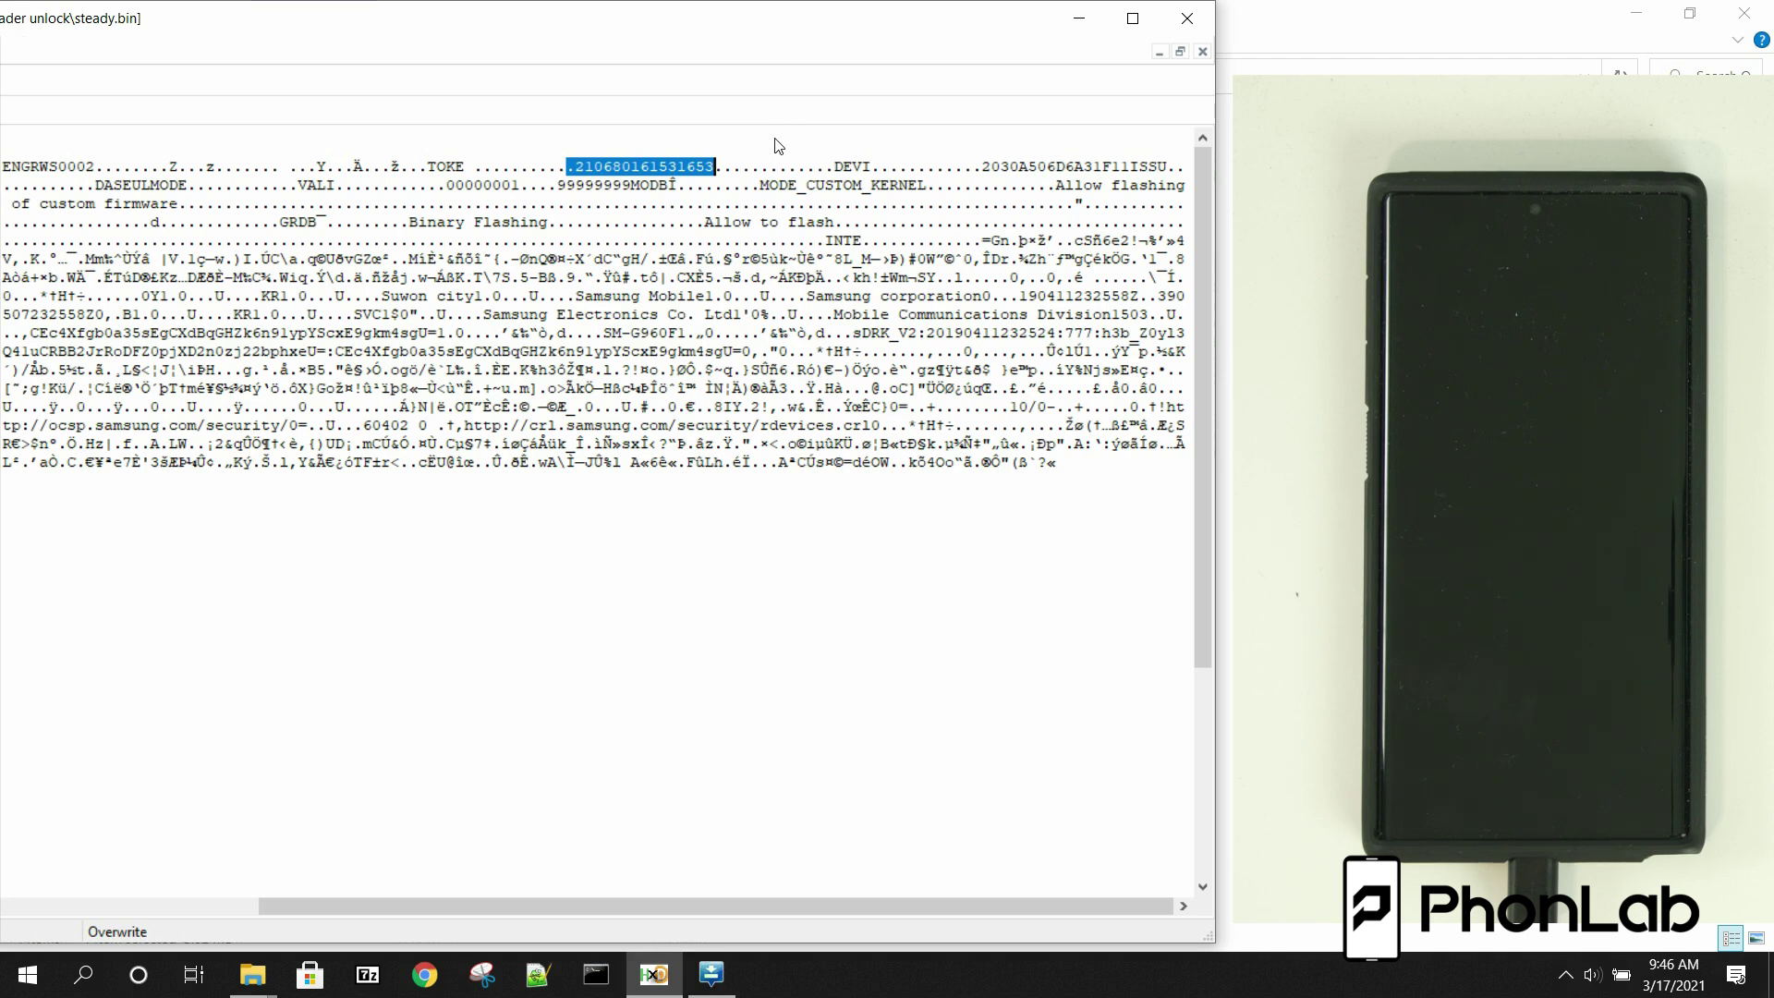
Step: Deselect the token number after TOKE so no text in steady.bin is highlighted
left_click(747, 165)
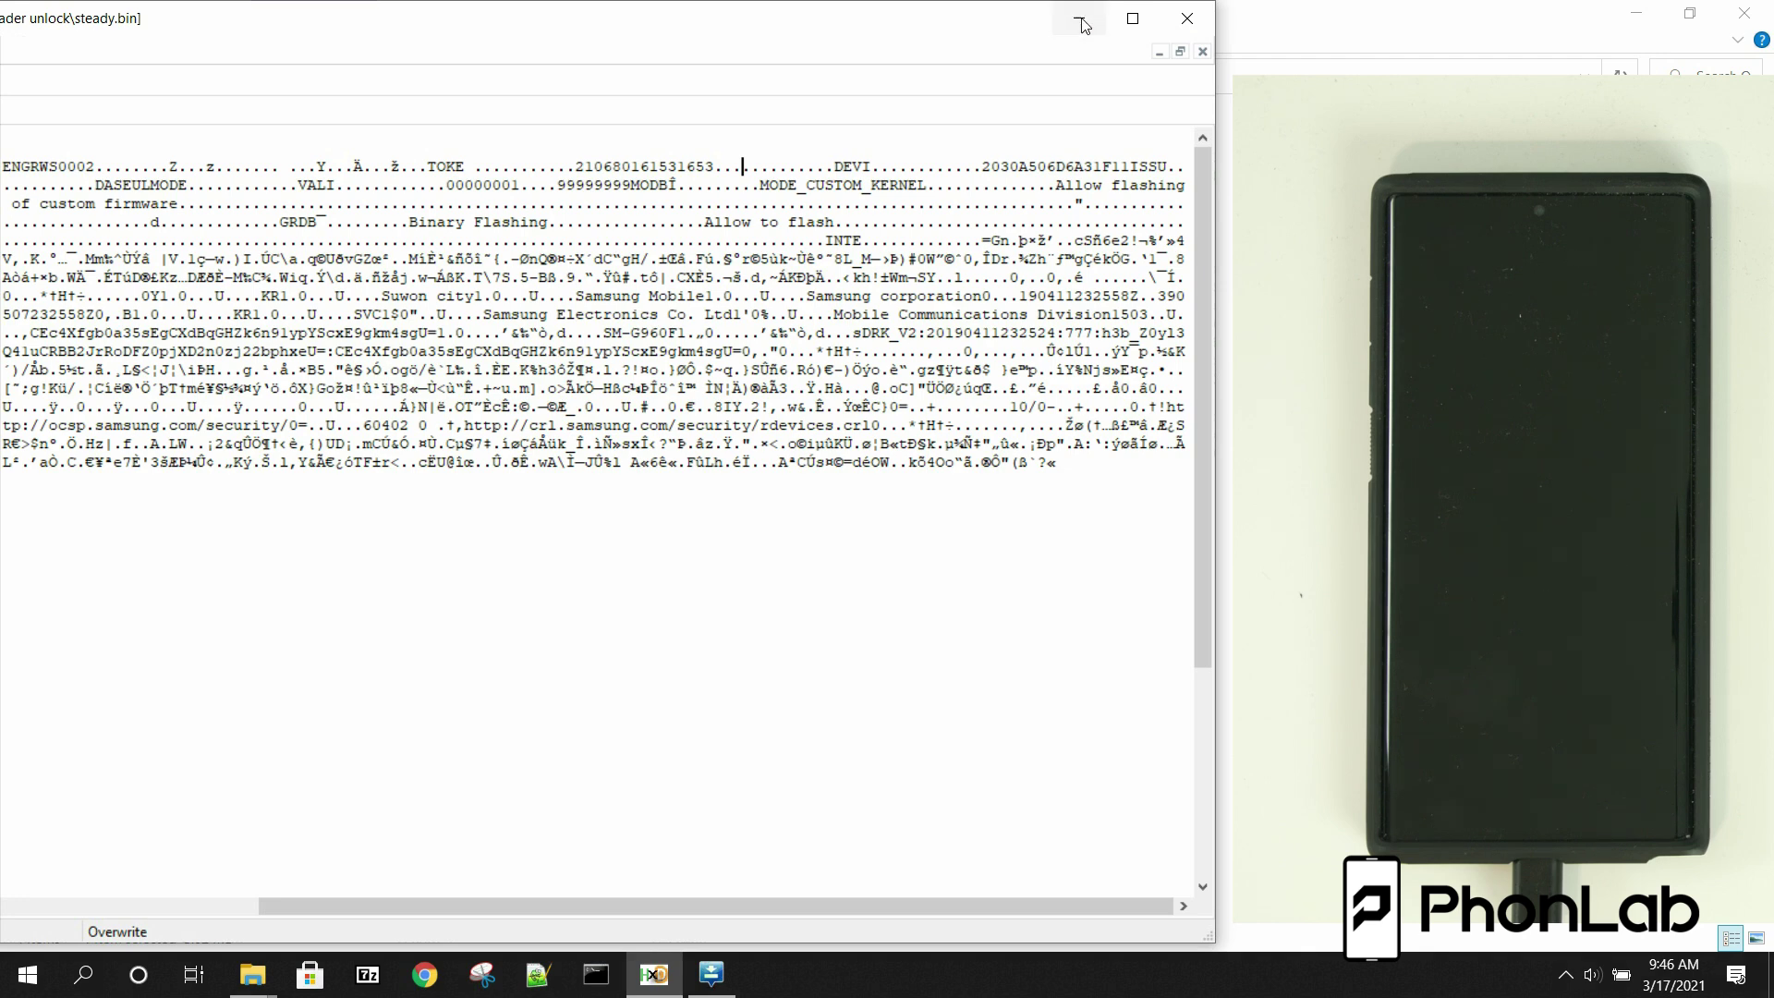
Step: Minimize HxD and deselect Odin3_v3.14.4.exe in the Odin3-V3.14.4 Explorer folder
left_click(1077, 18)
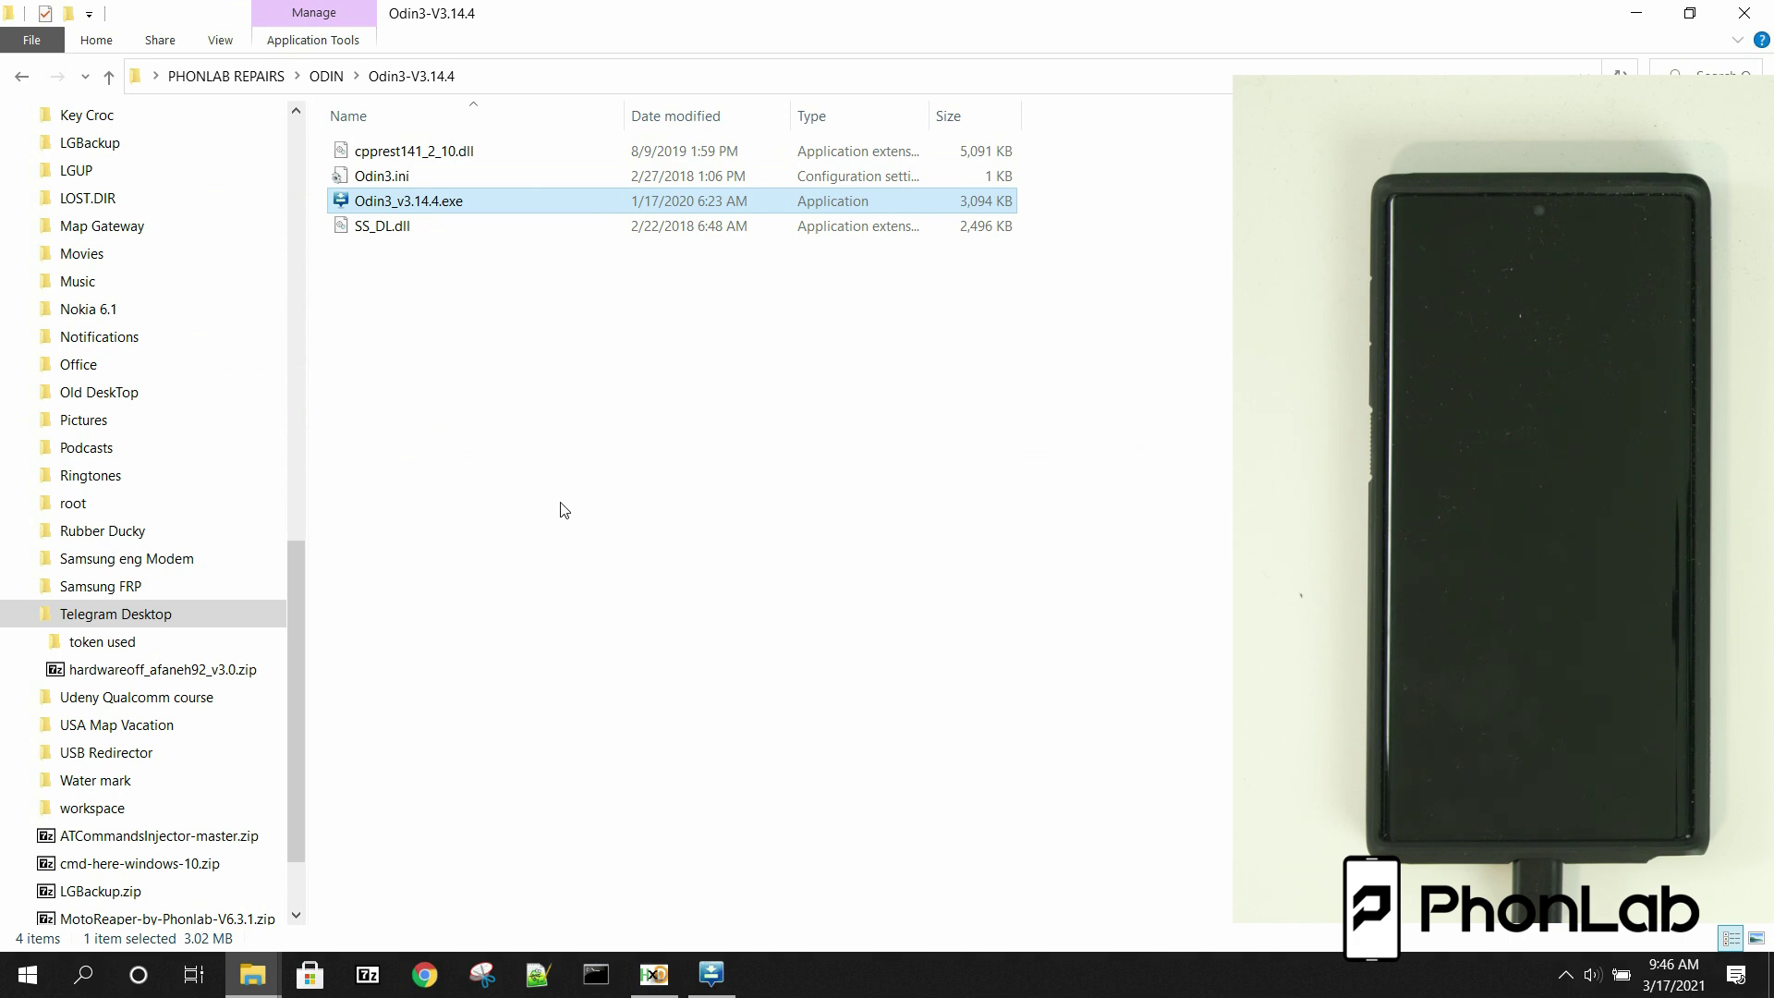
left_click(564, 510)
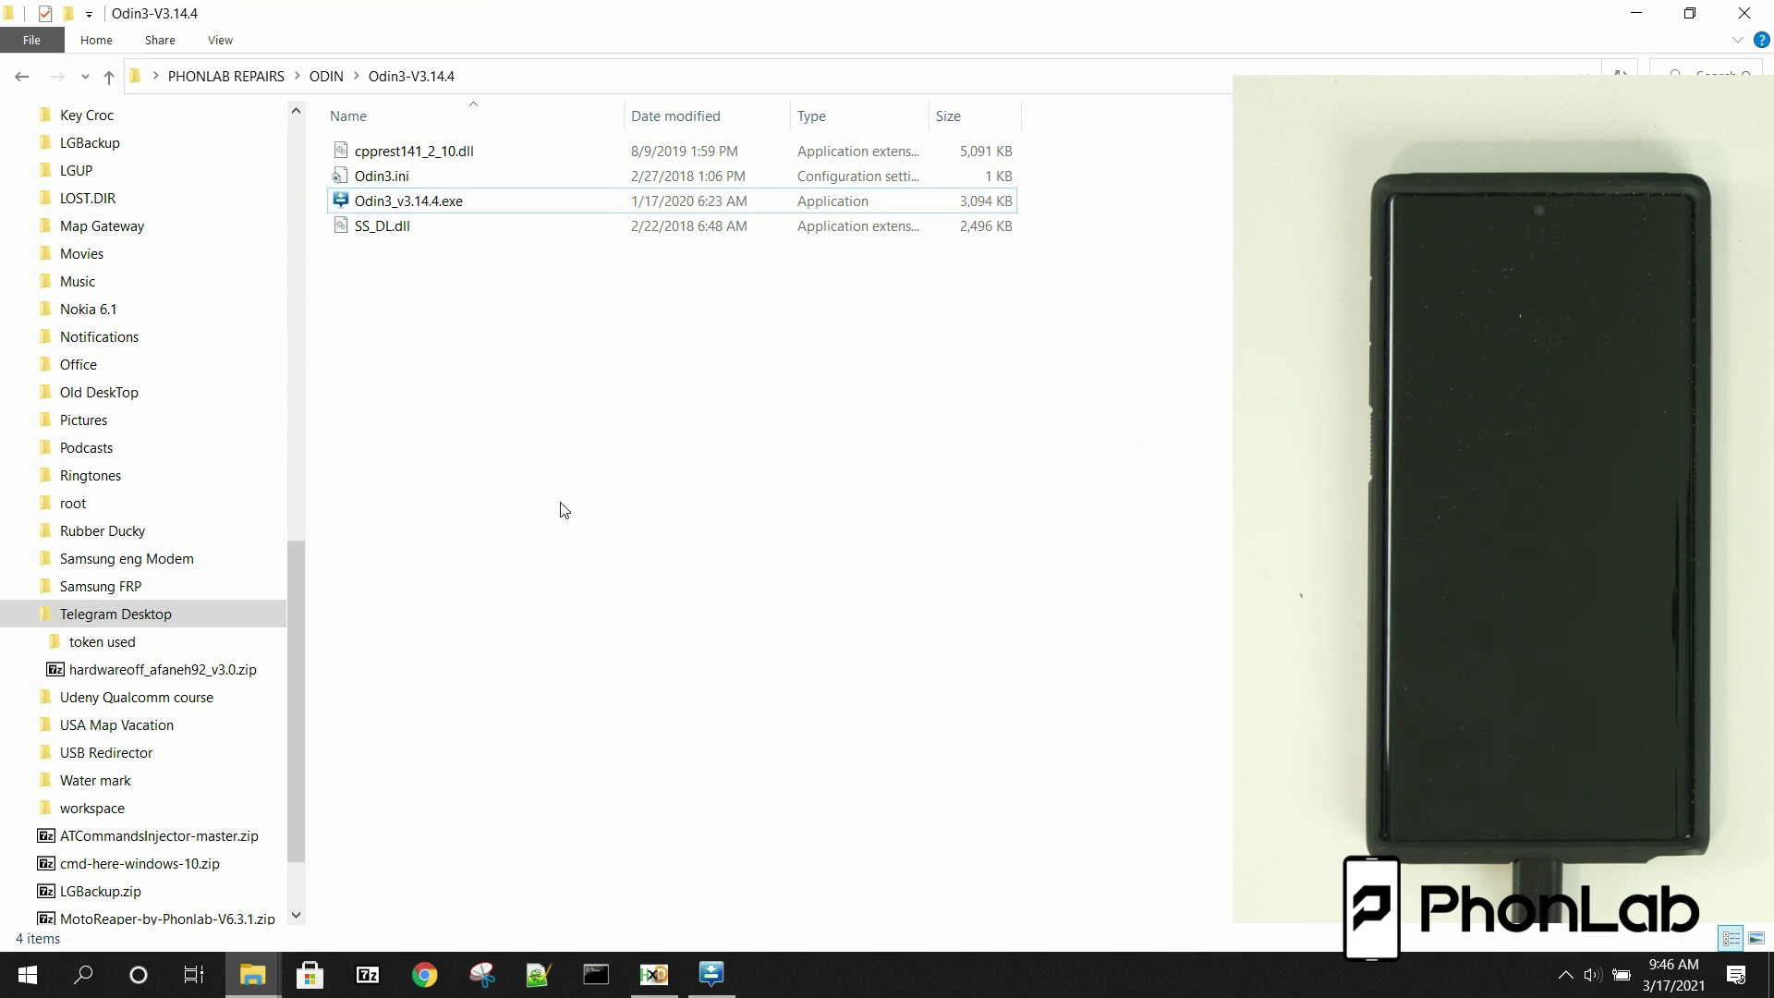